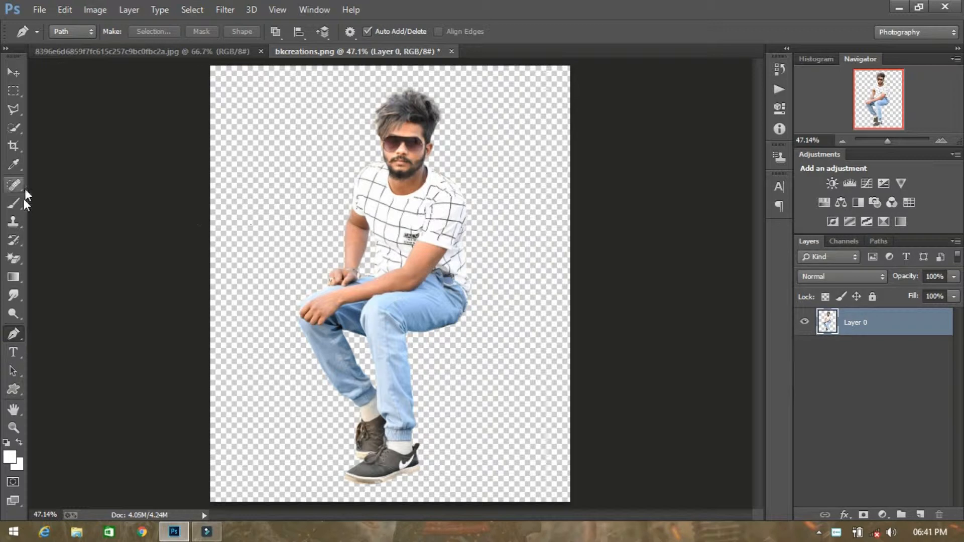
Apply a Shadows/Highlights adjustment to the cut-out man with shadows at 35% and highlights at 0%.
click(12, 71)
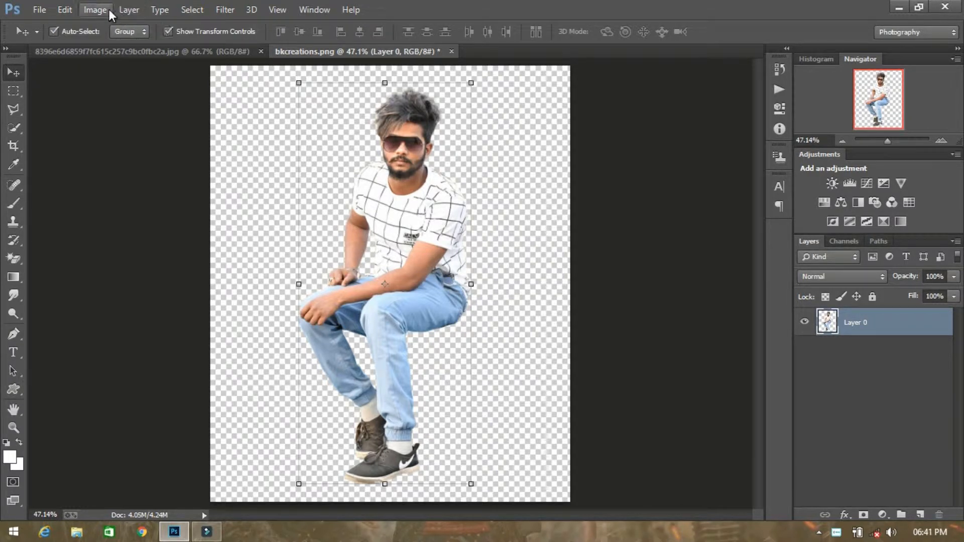
click(109, 9)
mouse_move(116, 40)
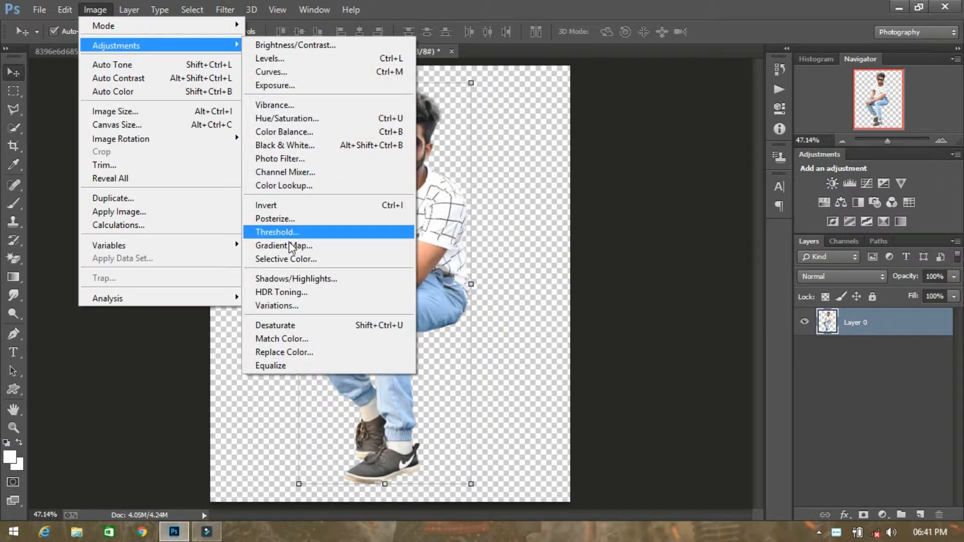
click(298, 280)
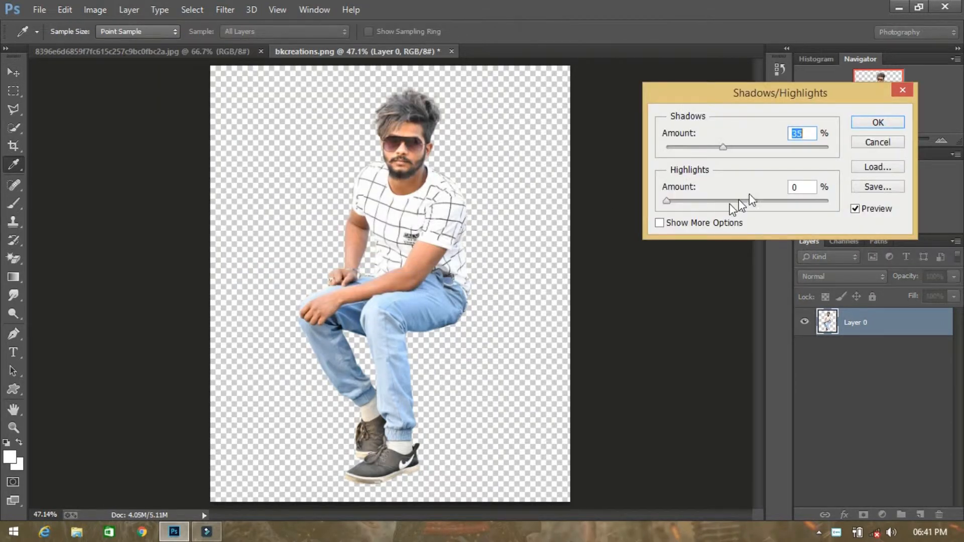
click(867, 123)
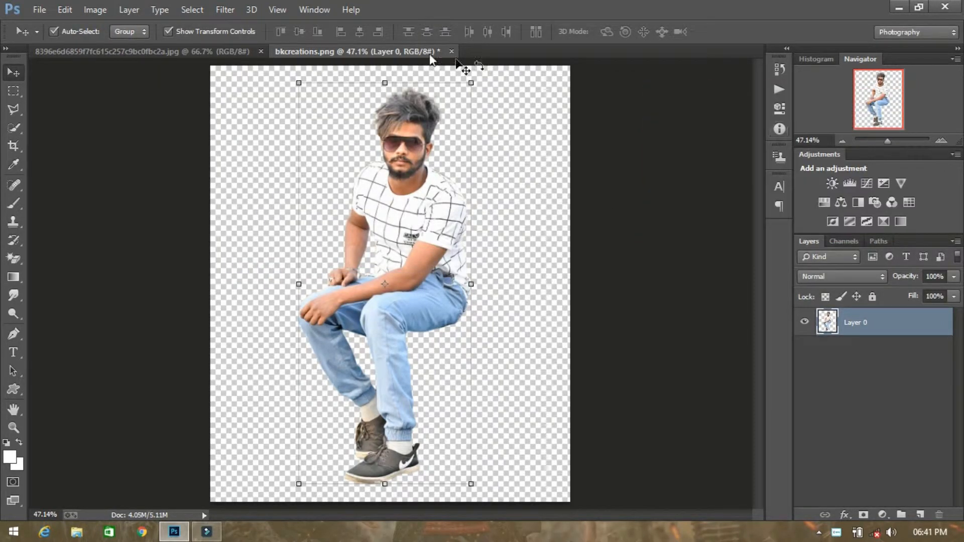
Apply the Topaz Adjust 5 filter to the man using the Clarity preset from the Adjust 4 Preset List.
click(222, 8)
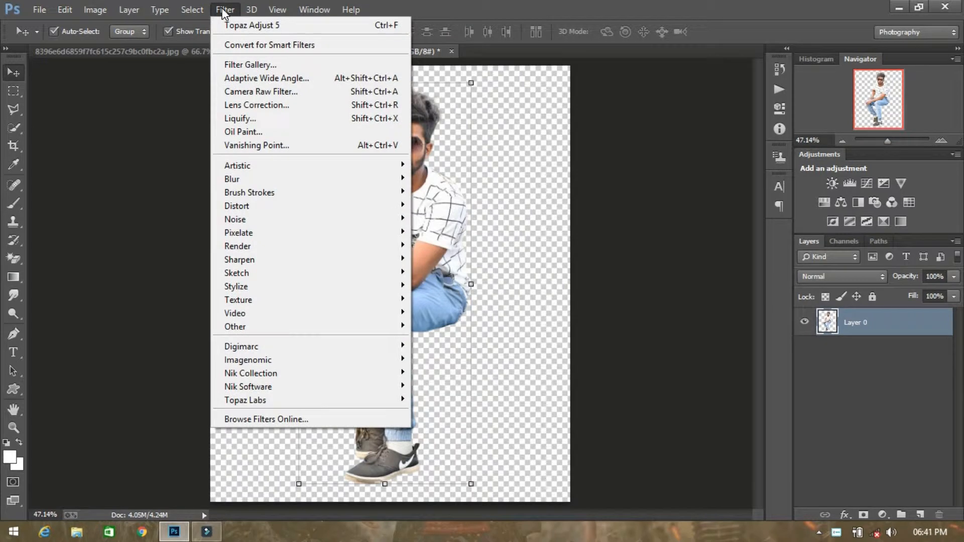
mouse_move(274, 402)
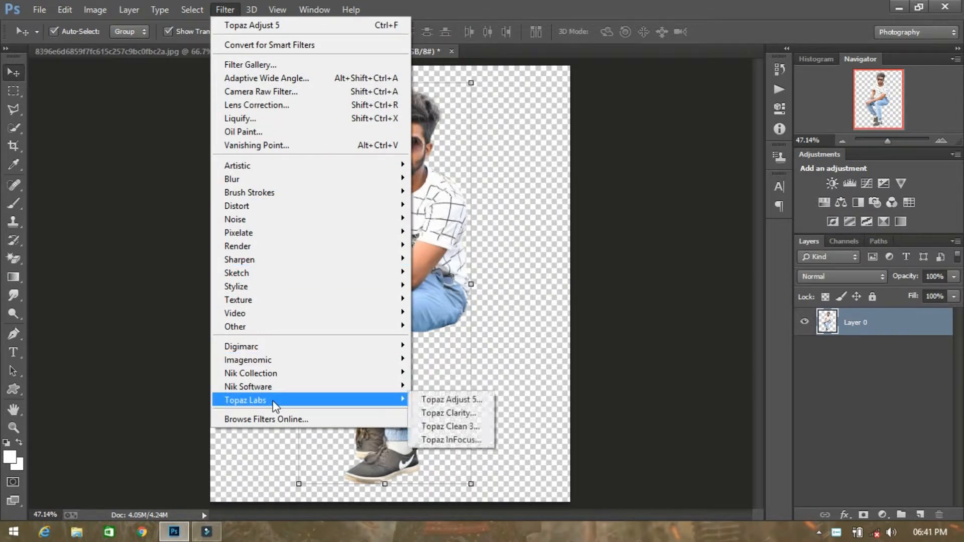
click(478, 400)
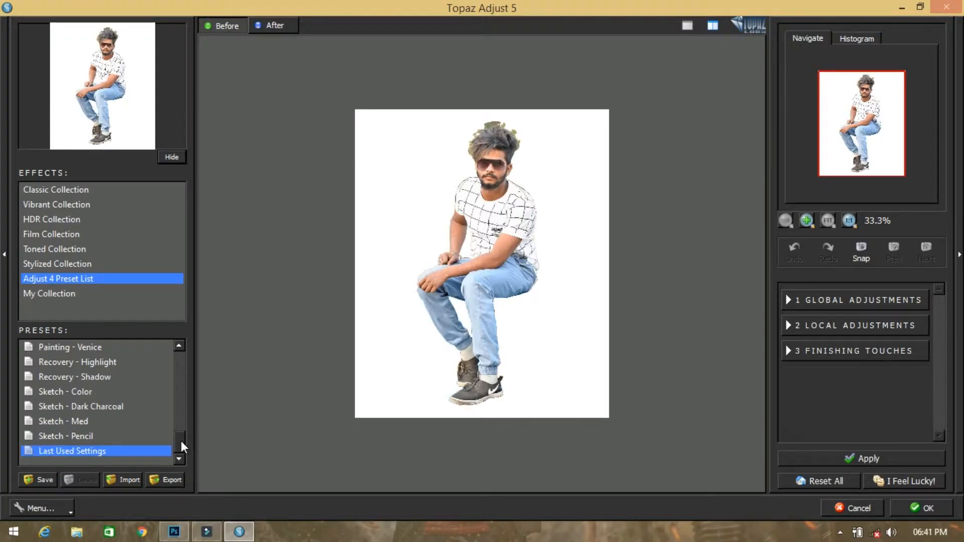
drag(181, 441, 180, 415)
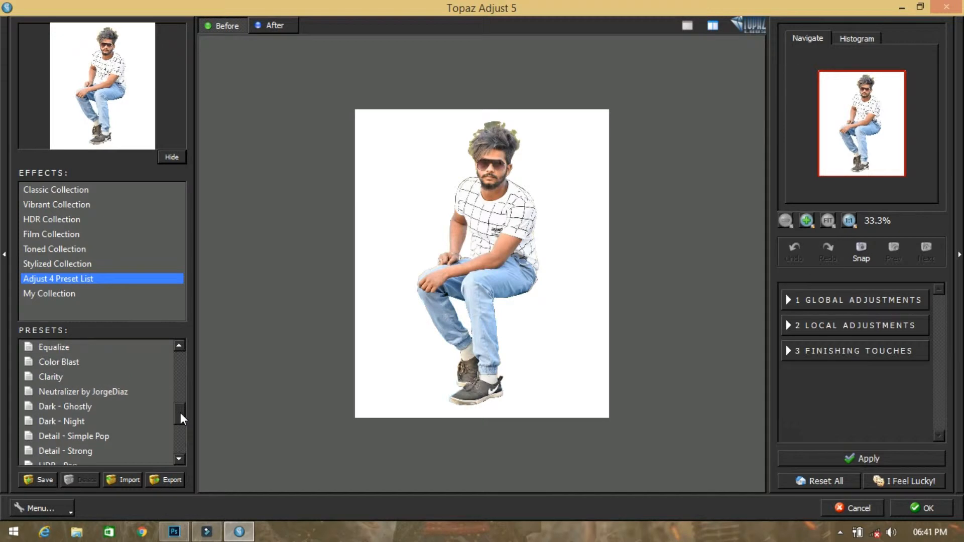
click(61, 348)
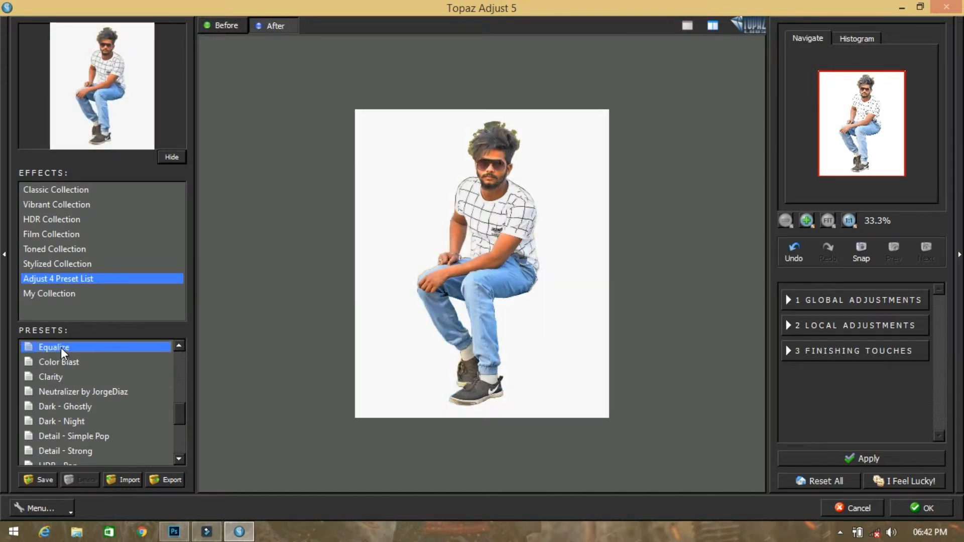
click(55, 376)
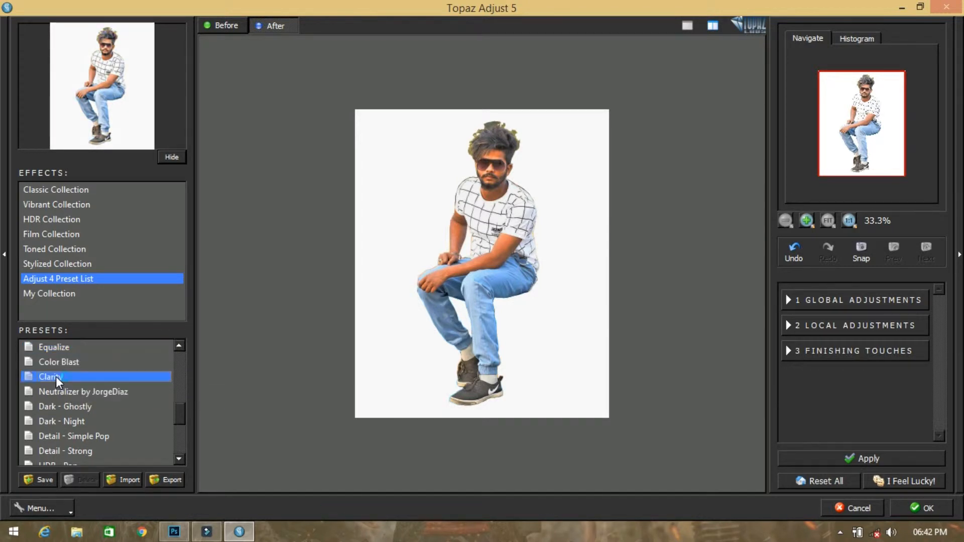
click(446, 267)
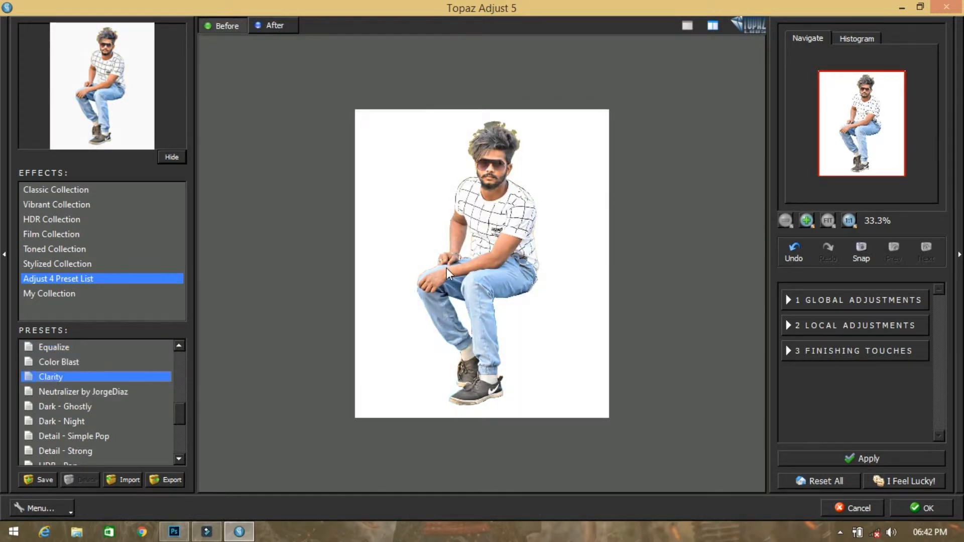
click(902, 507)
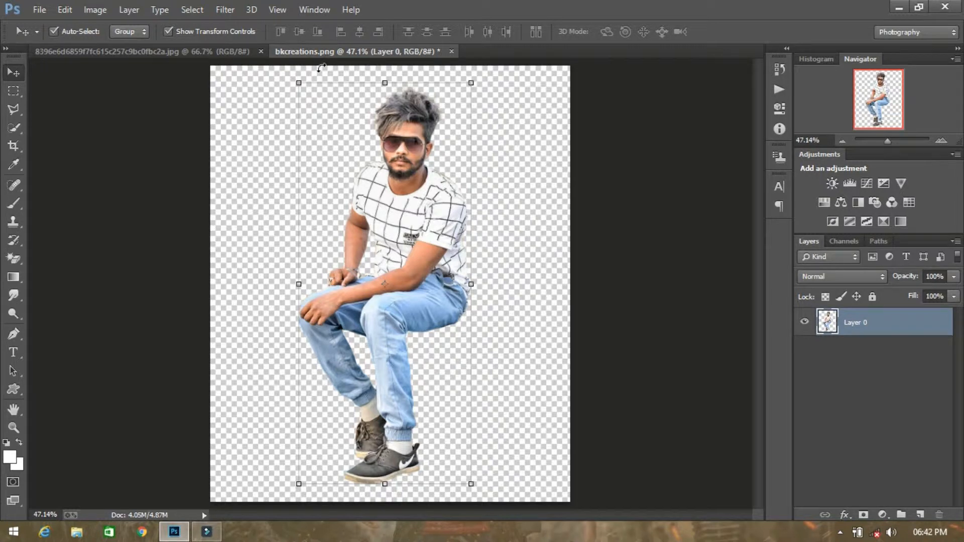
In the Camera Raw Filter, set exposure +0.10, contrast +7, highlights -18, shadows +25, whites +32, blacks -32 and clarity +23.
click(230, 9)
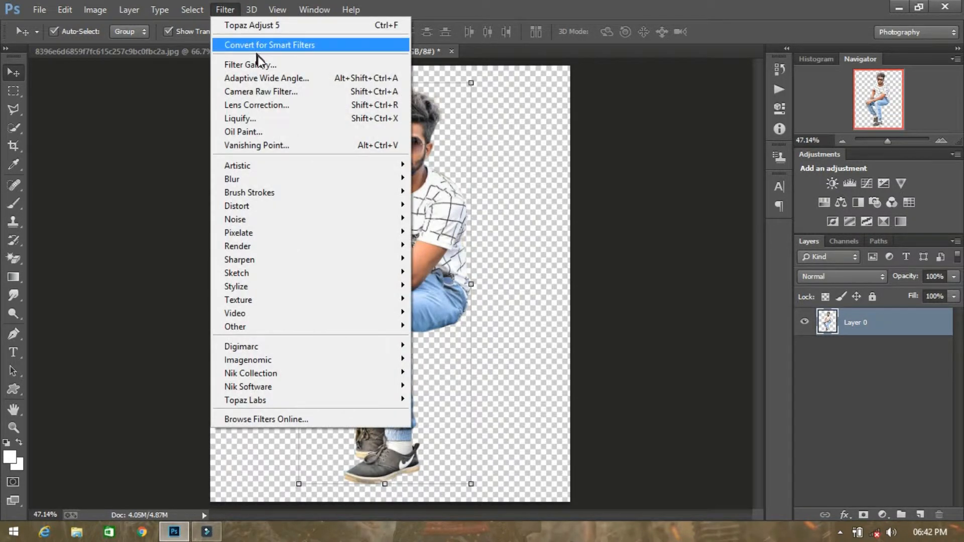
click(266, 90)
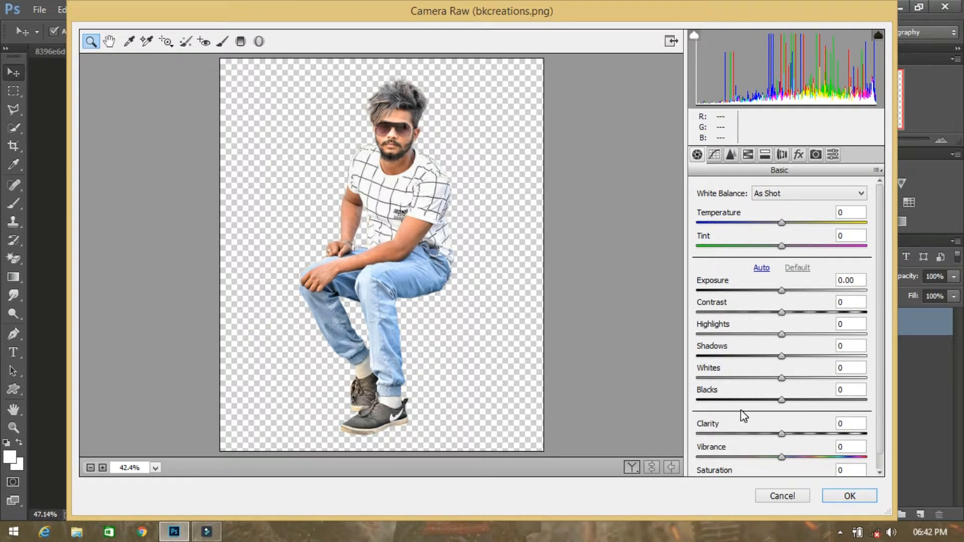
drag(784, 435, 803, 435)
click(782, 399)
mouse_move(753, 400)
mouse_down()
mouse_move(807, 408)
mouse_move(753, 410)
mouse_up()
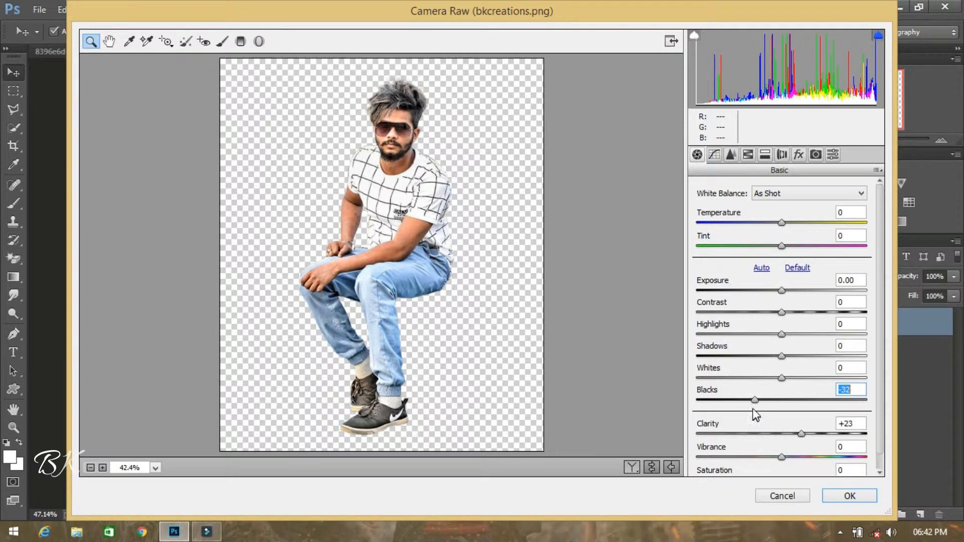
click(782, 377)
drag(785, 377, 785, 291)
click(786, 290)
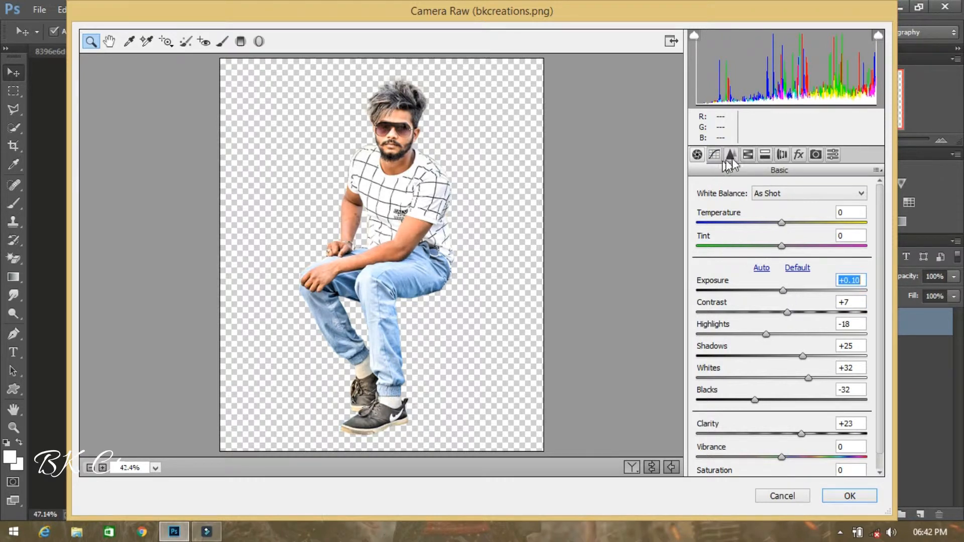
Adjust the oranges' luminance, set the oranges' saturation to -1 and the blues' hue to +21, and apply the Camera Raw edits.
click(748, 155)
click(772, 207)
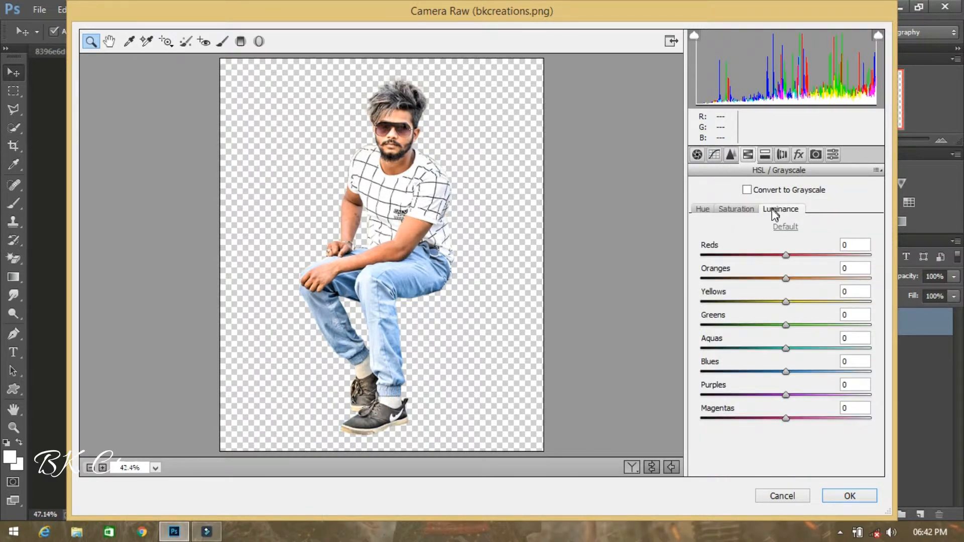
mouse_move(786, 278)
mouse_down()
mouse_move(801, 279)
mouse_move(766, 283)
mouse_move(785, 278)
mouse_up()
click(748, 211)
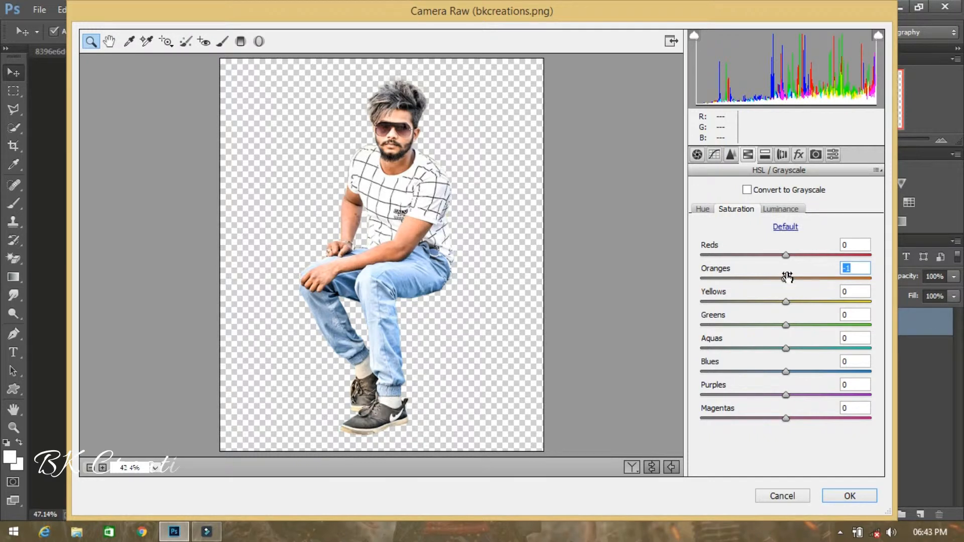
click(704, 210)
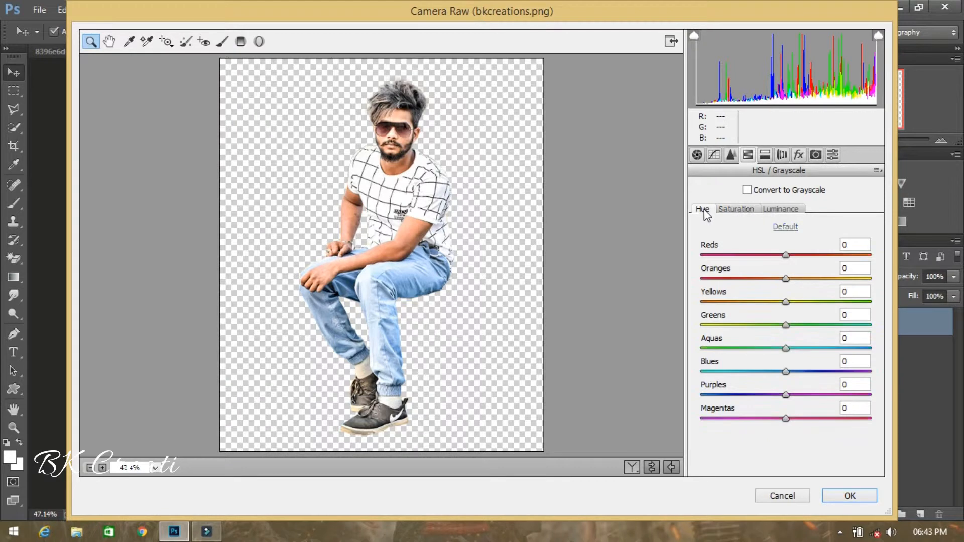
mouse_move(787, 372)
mouse_down()
mouse_move(696, 368)
mouse_move(806, 374)
mouse_up()
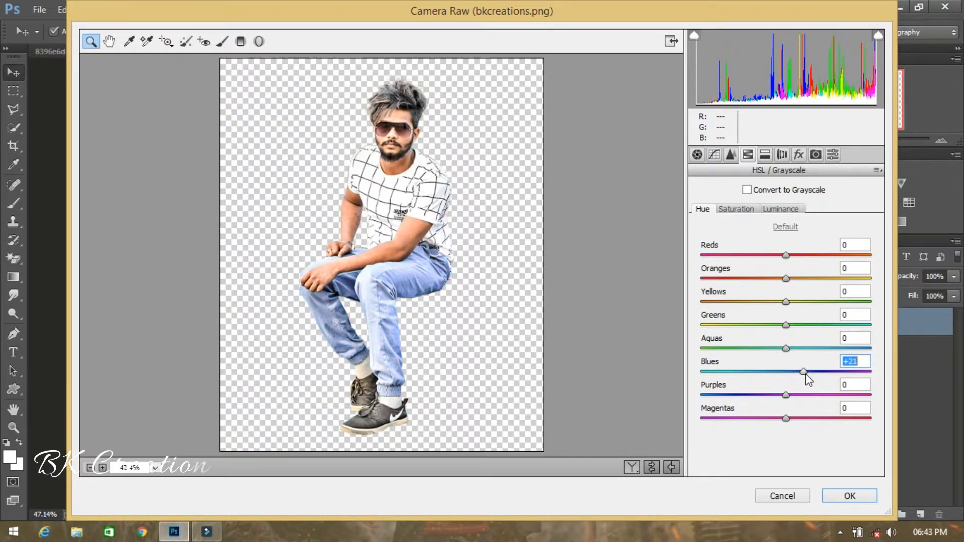
click(844, 497)
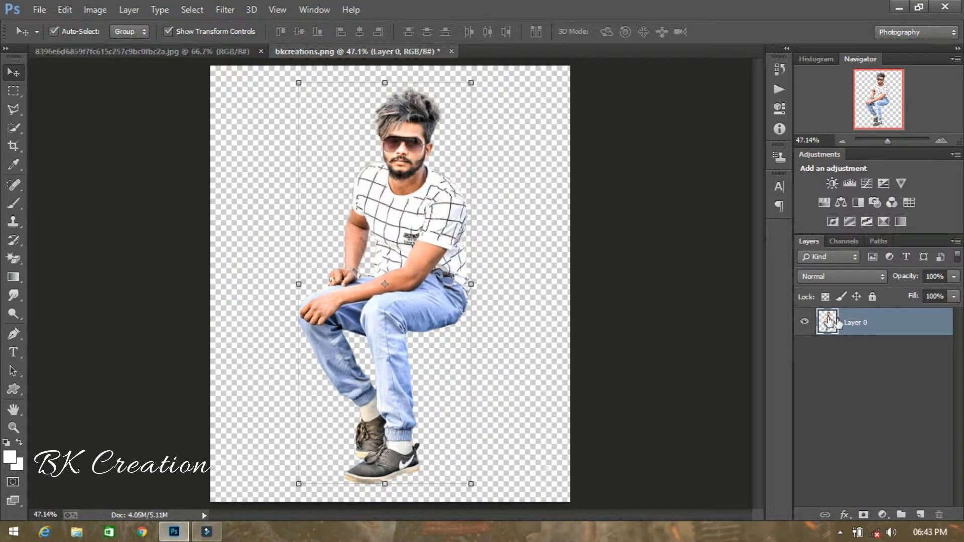
Duplicate Layer 0 and apply the Oil Paint filter to the copy with shine 0 and a reduced stylization.
drag(919, 331, 920, 515)
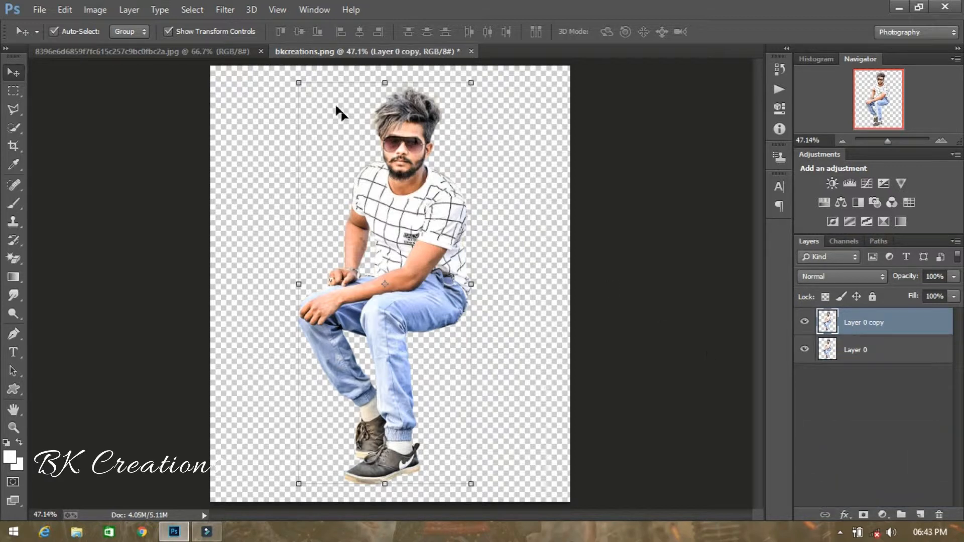
click(234, 10)
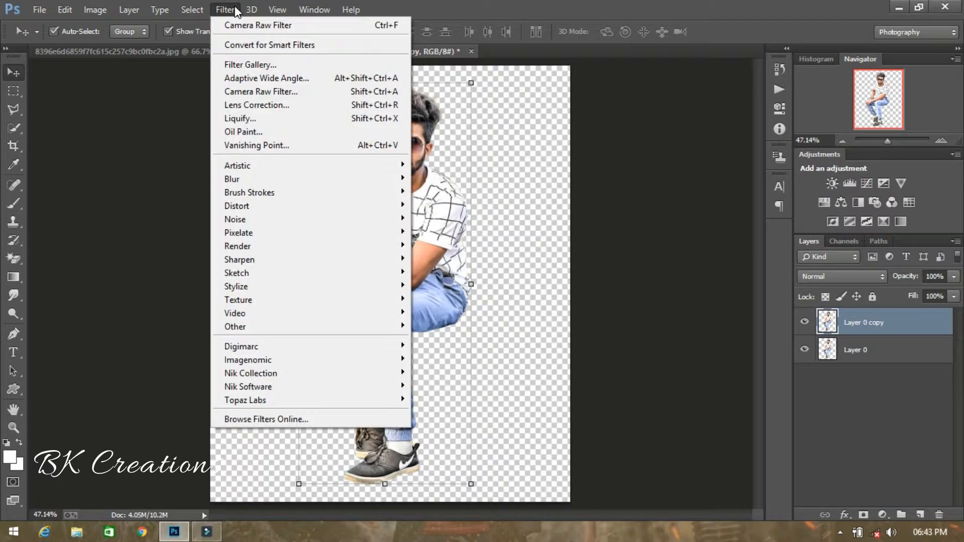
click(253, 132)
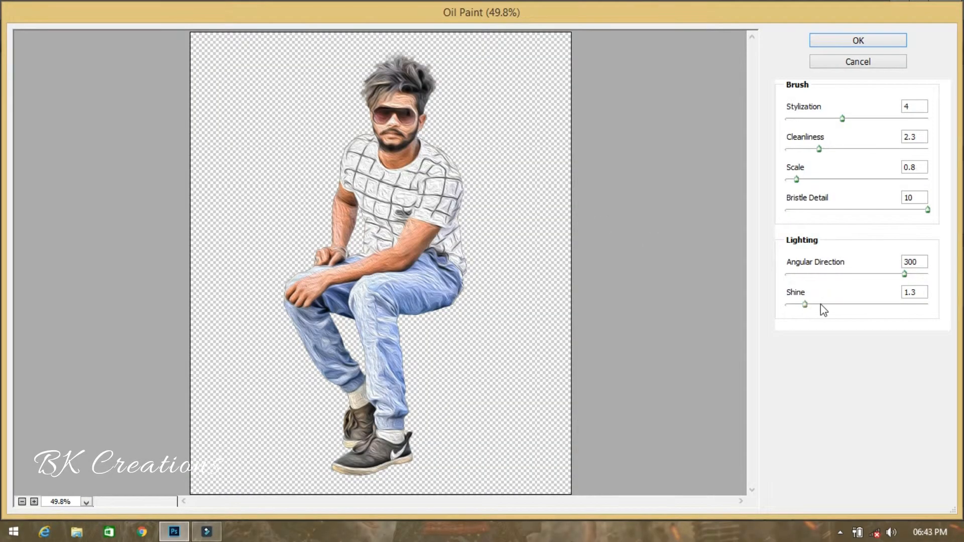
drag(804, 305, 780, 304)
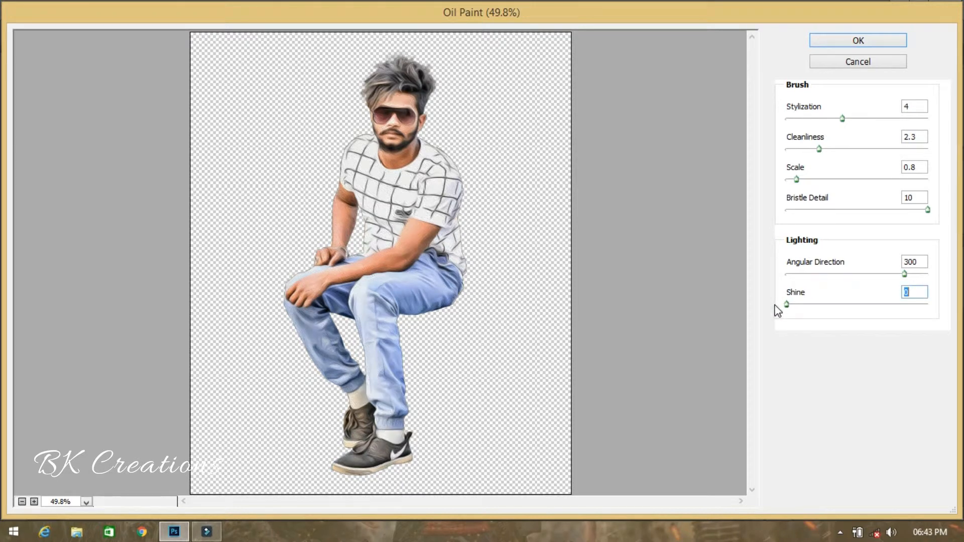
drag(842, 119, 800, 118)
click(879, 39)
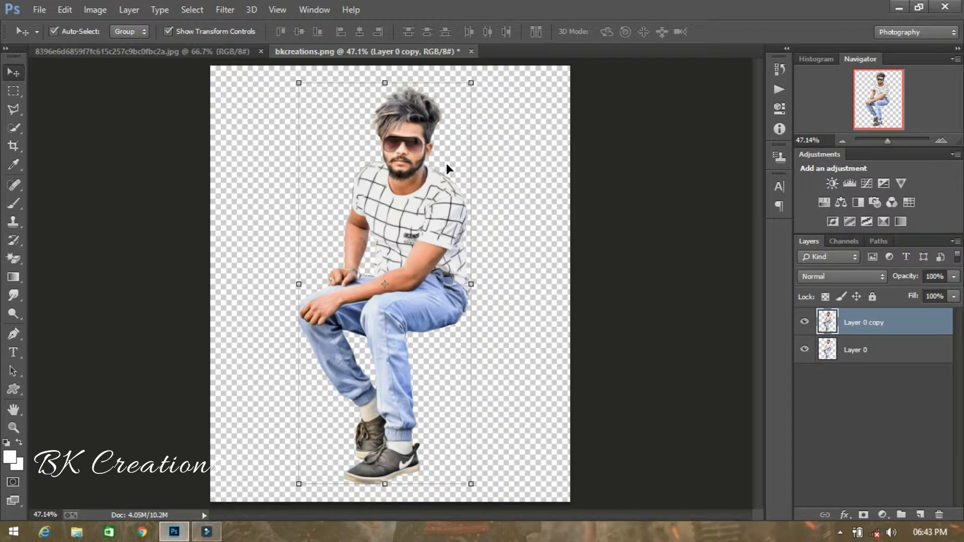
Compare the man with and without the oil-painted copy, and merge the copy with Layer 0 using Merge Visible.
click(805, 323)
click(805, 322)
ctrl+click(868, 350)
right_click(868, 350)
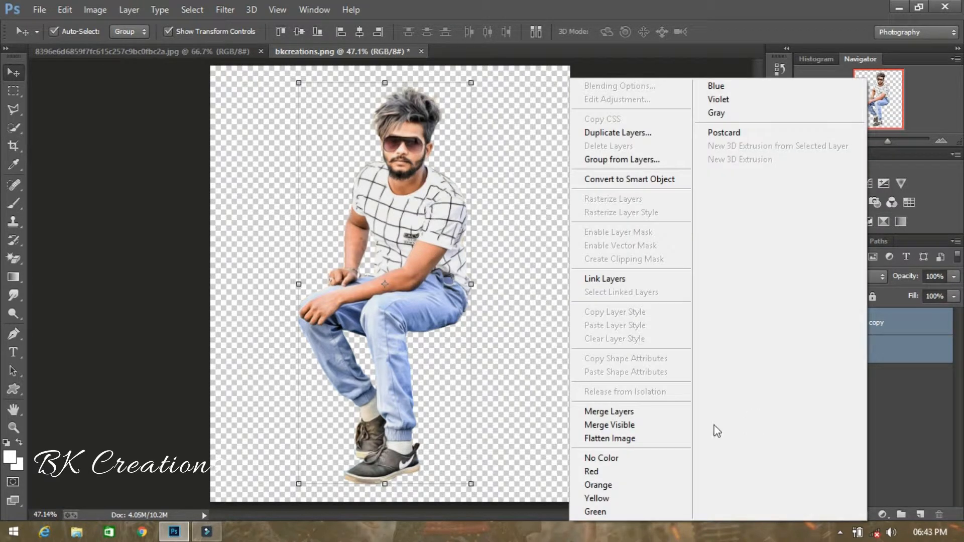
click(671, 424)
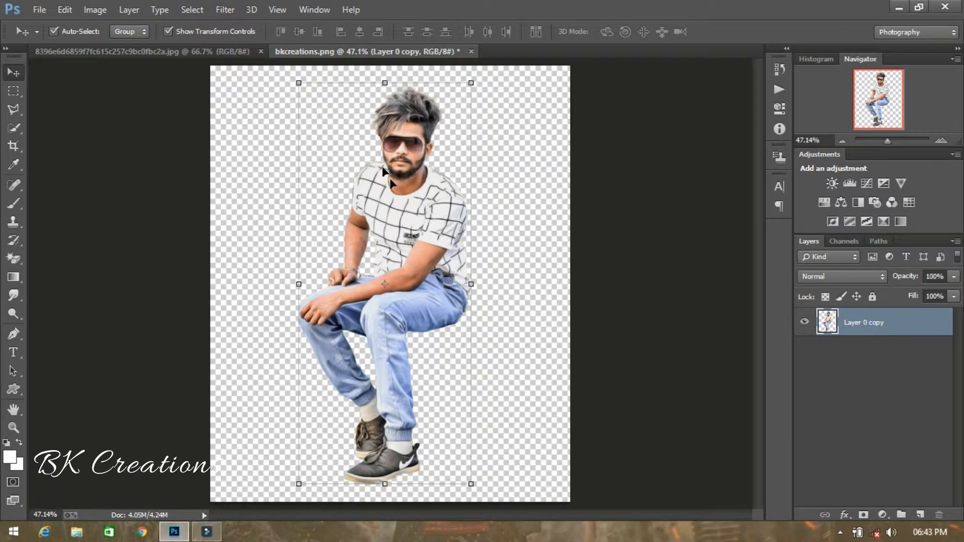
In Color Efex Pro 4, remove the preloaded filter, add a fresh Dark Contrasts filter and set its saturation to 28%.
click(225, 10)
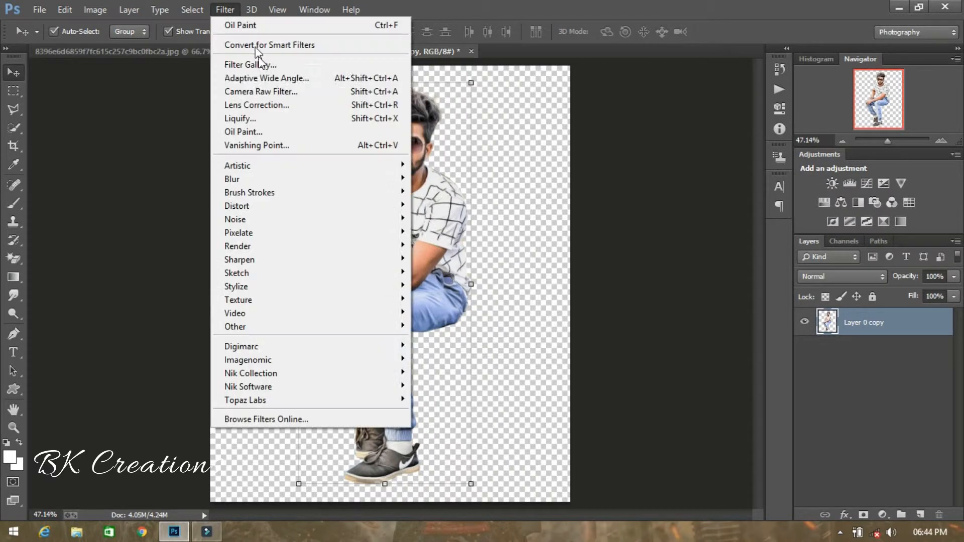
mouse_move(308, 373)
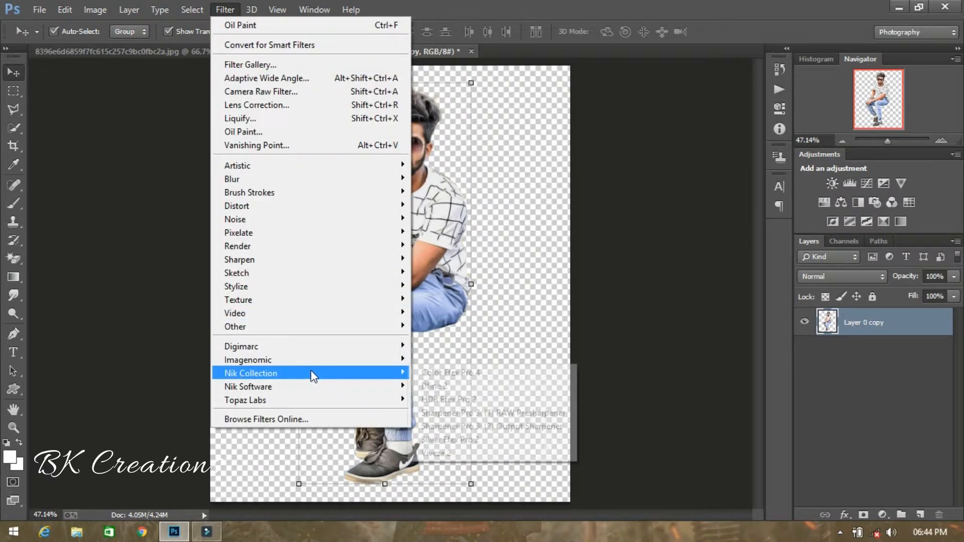
click(435, 371)
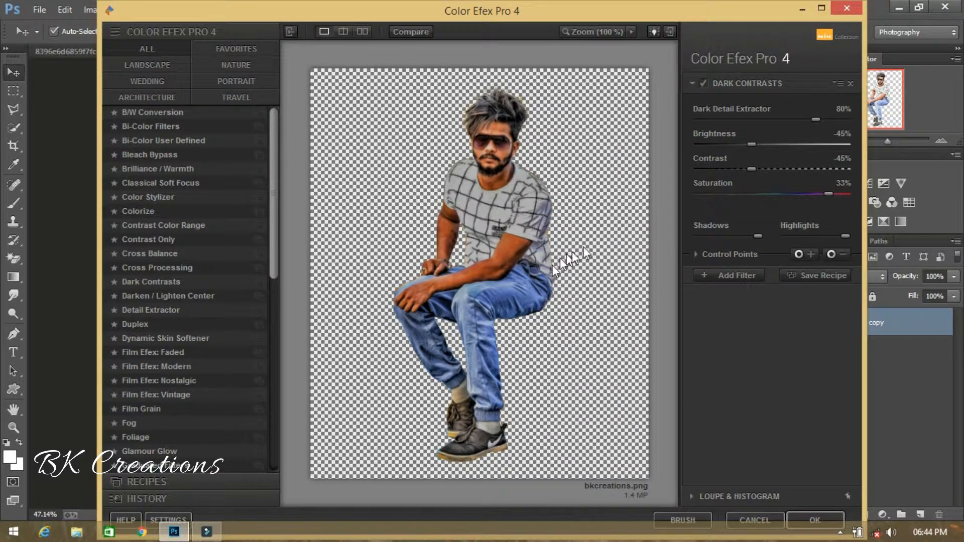
click(849, 83)
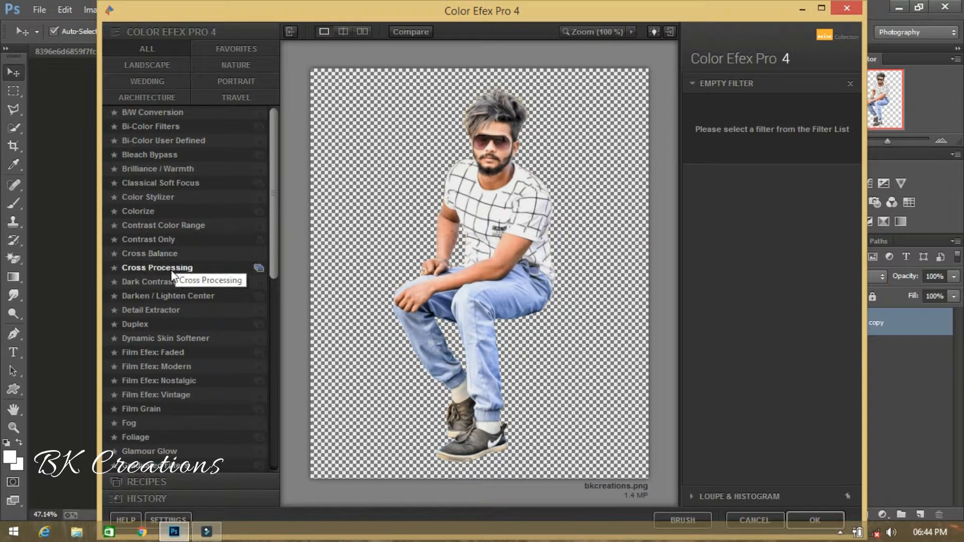
click(165, 281)
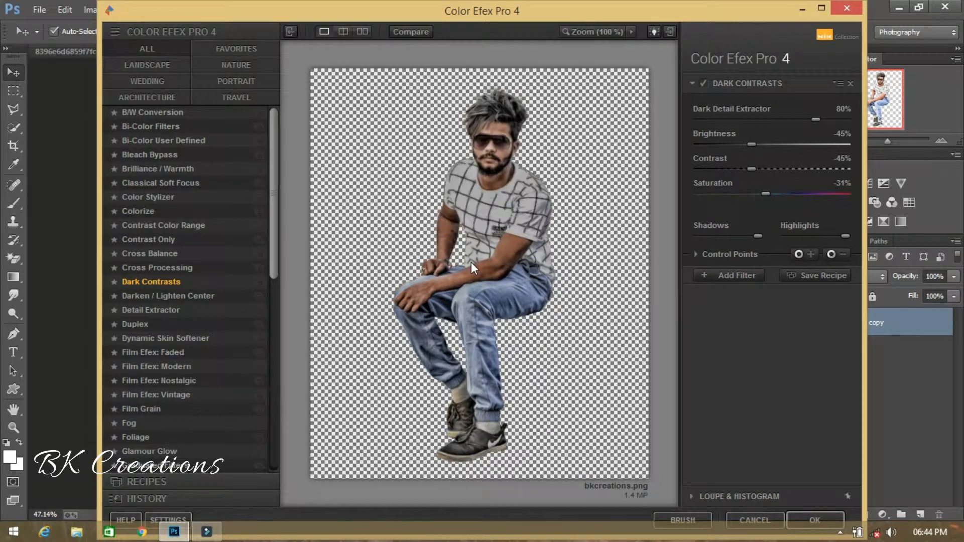
click(824, 194)
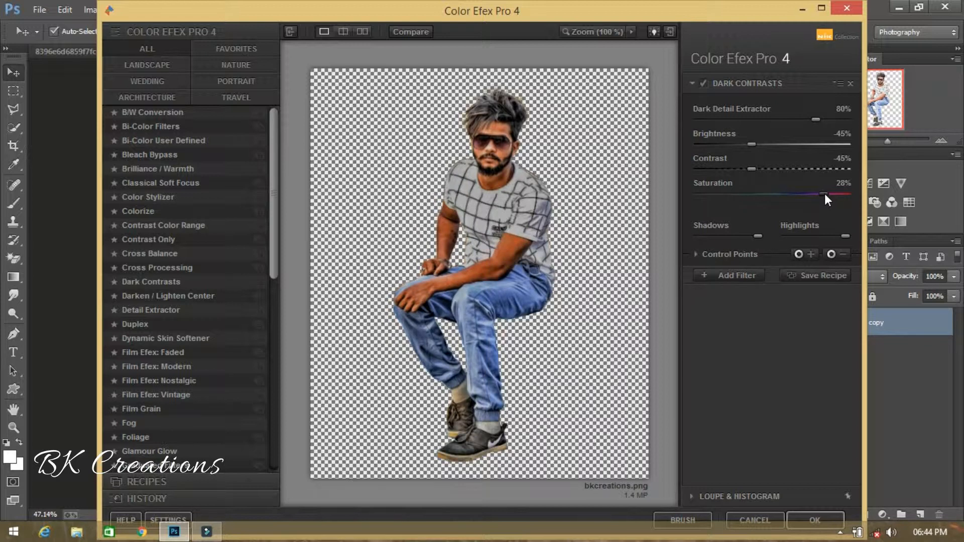
Place negative control points for the Dark Contrasts filter on the man's forehead, neck, both arms and wrist area.
click(843, 253)
click(502, 131)
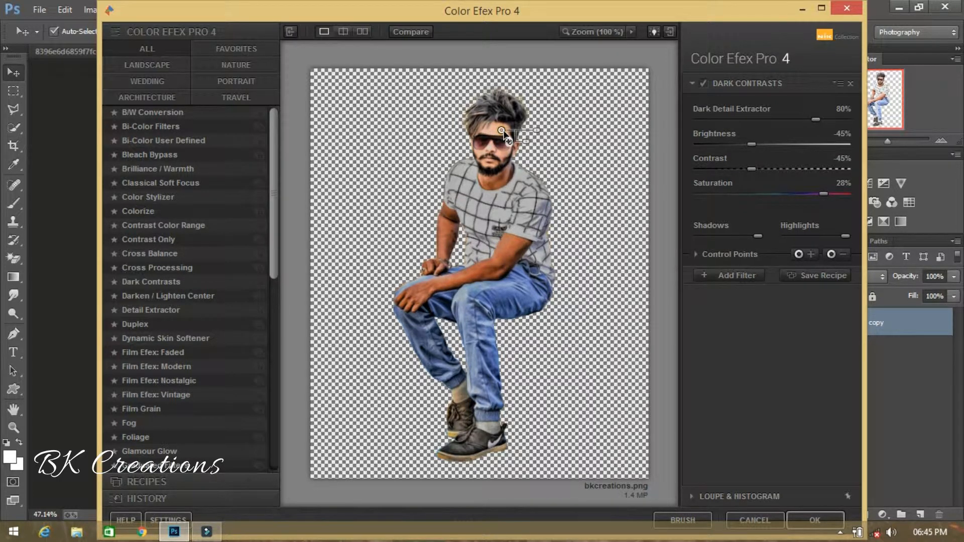
click(503, 208)
drag(499, 270, 446, 233)
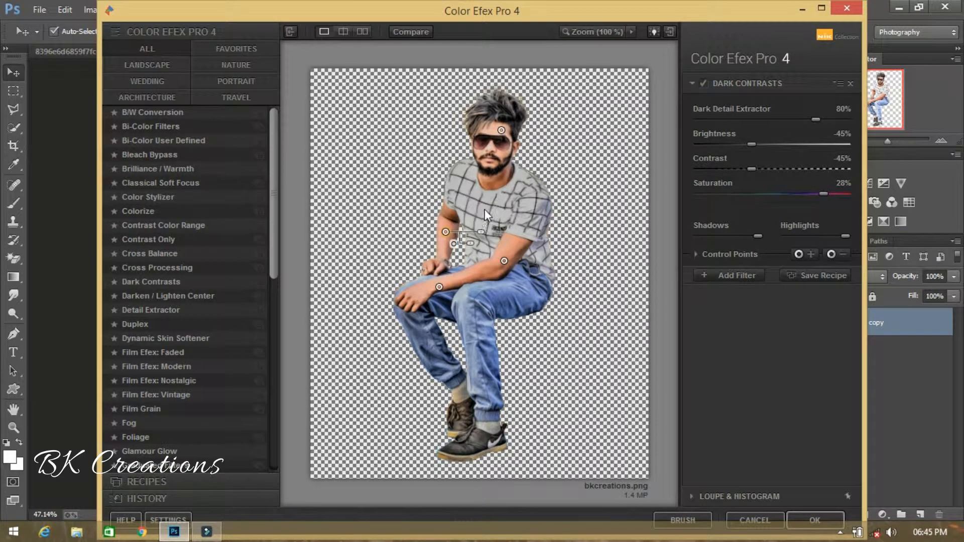
drag(502, 129, 500, 180)
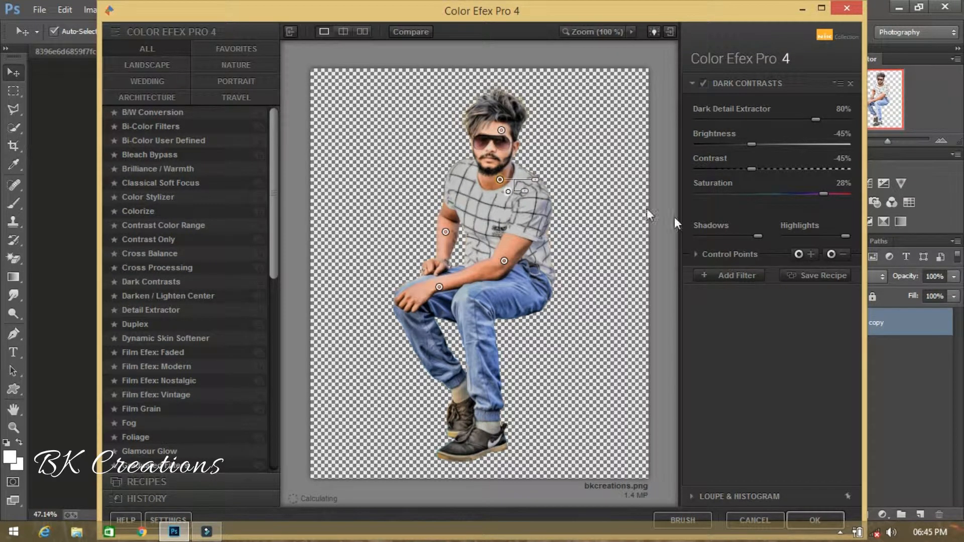
Add a Brilliance / Warmth filter with saturation 7% and warmth 11%, and apply the Color Efex Pro 4 edits.
click(739, 274)
click(704, 83)
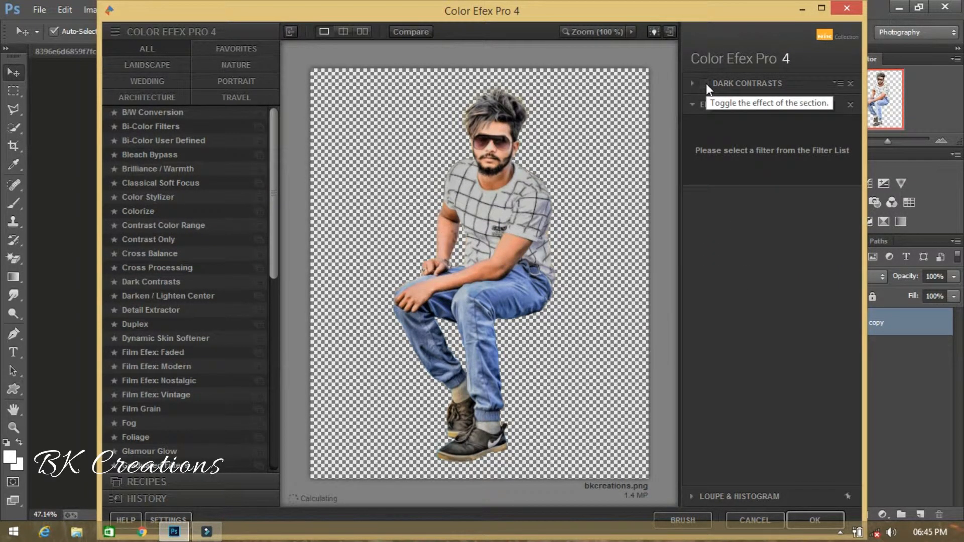
click(706, 84)
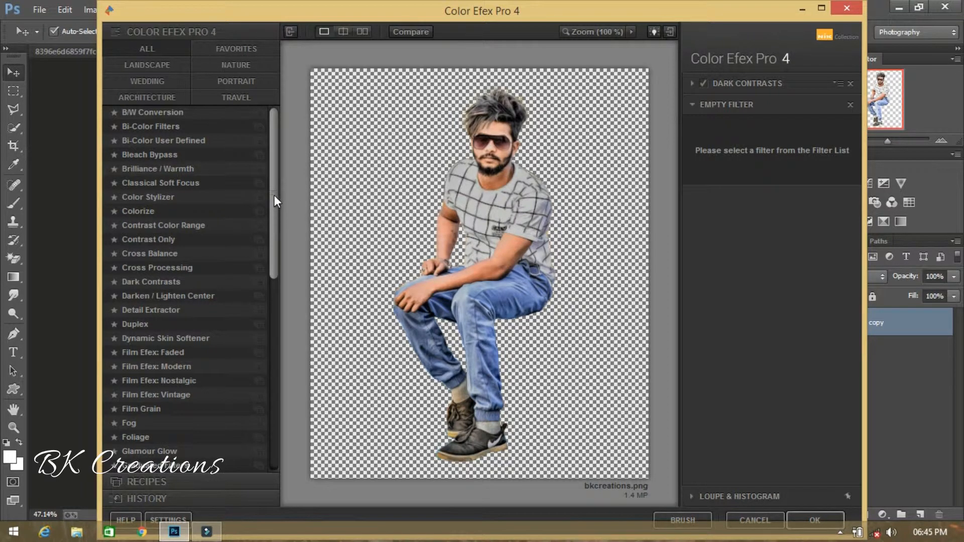
click(192, 174)
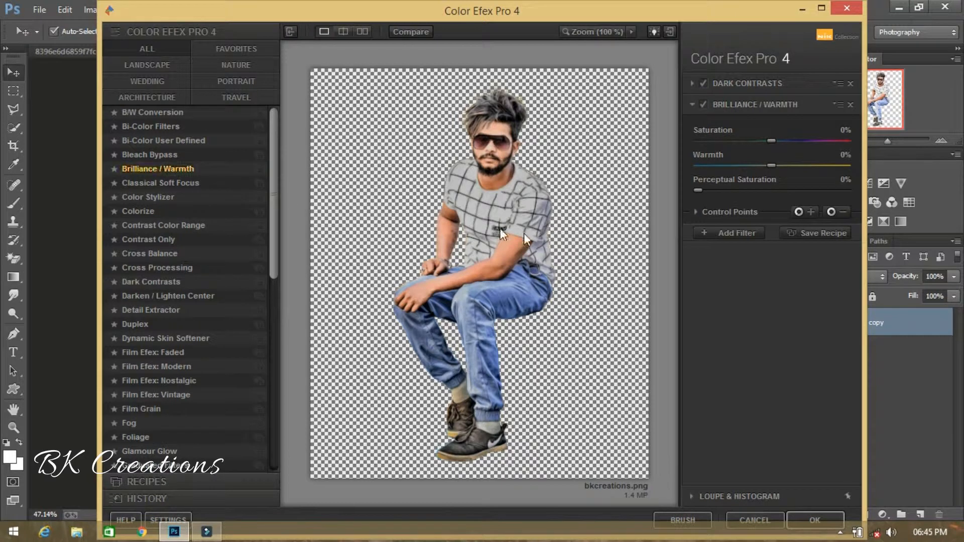
mouse_move(769, 164)
mouse_down()
mouse_move(742, 164)
mouse_move(776, 167)
mouse_up()
mouse_move(771, 142)
mouse_down()
mouse_move(796, 144)
mouse_move(778, 141)
mouse_up()
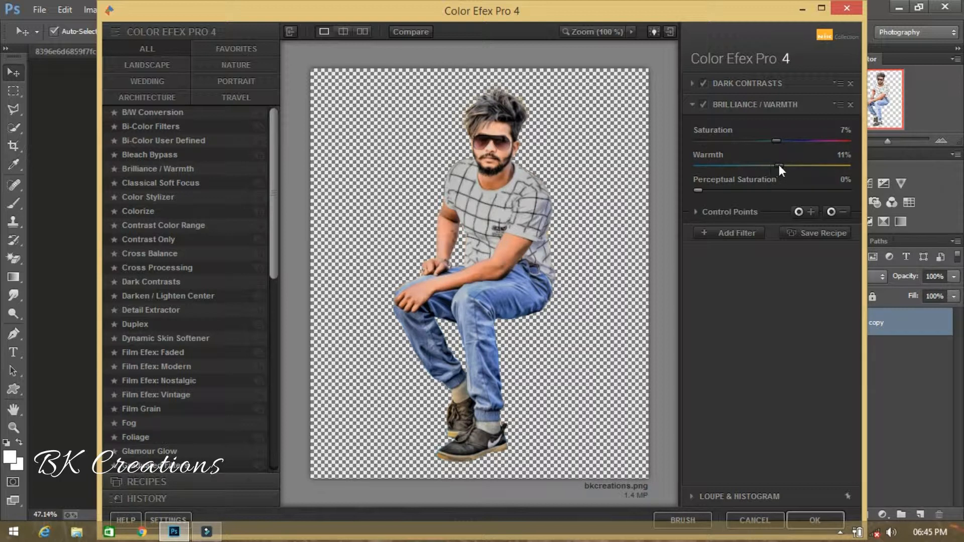
click(748, 231)
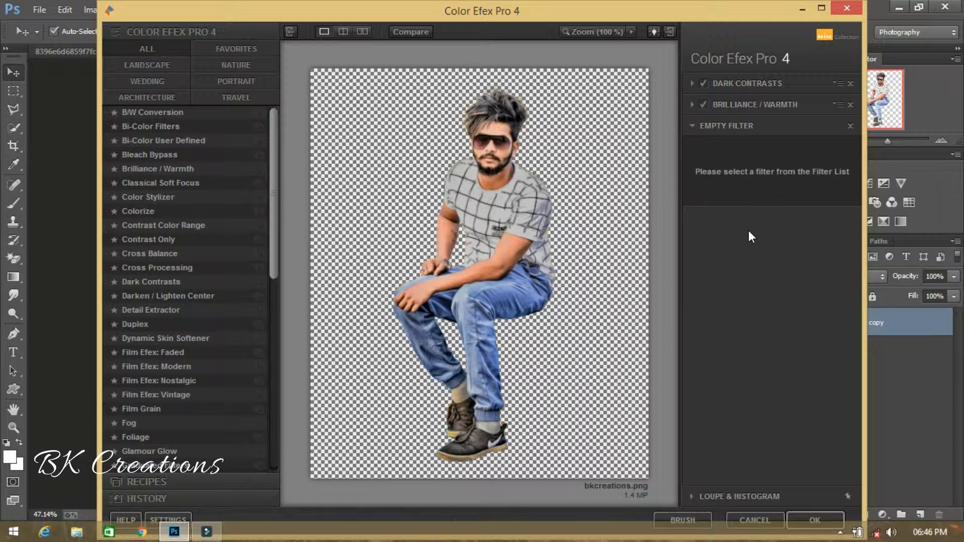
click(811, 517)
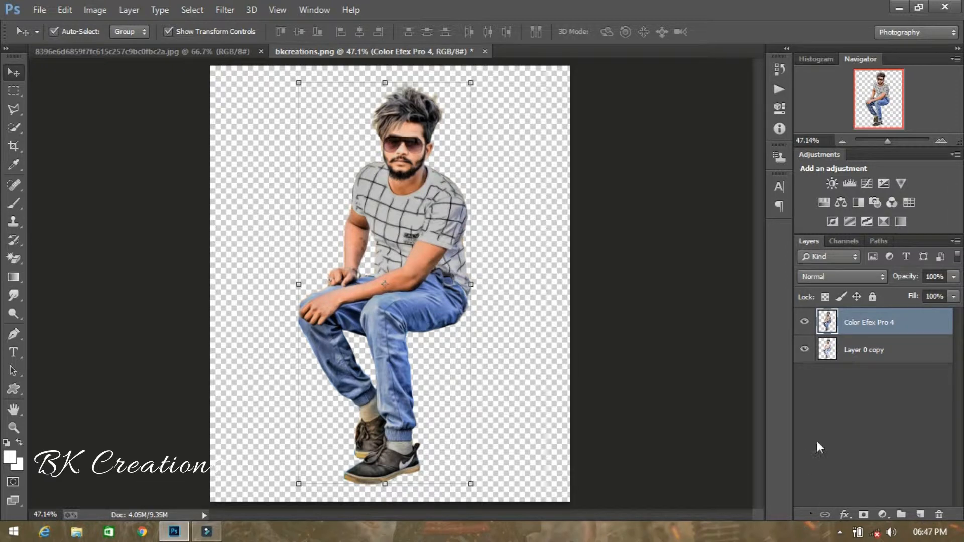
Compare the man with and without the Color Efex Pro 4 layer, and add a layer mask to that layer.
click(804, 323)
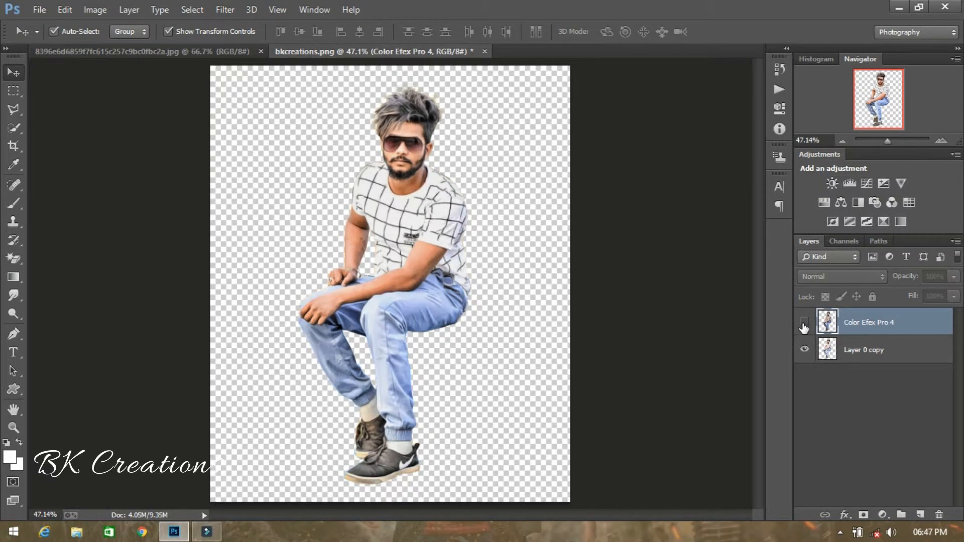
click(804, 323)
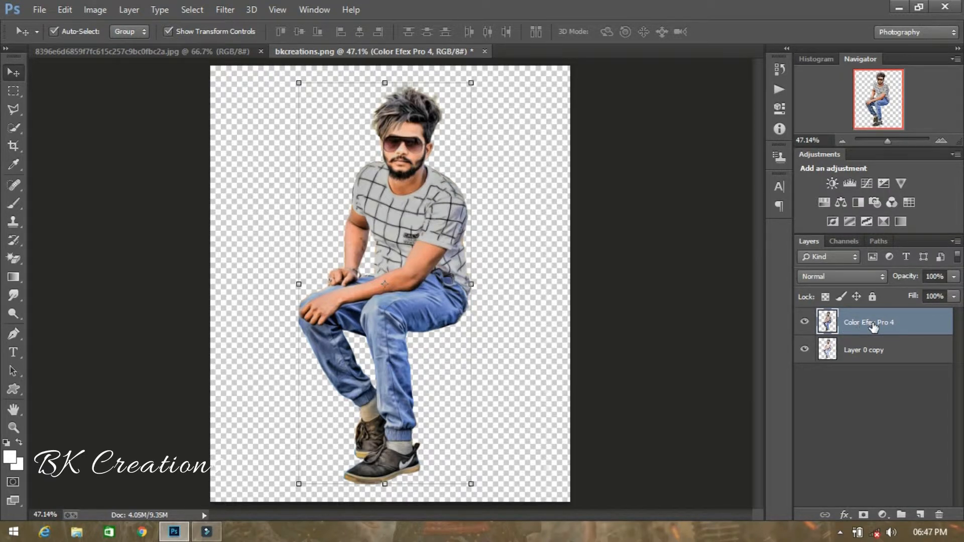
click(863, 514)
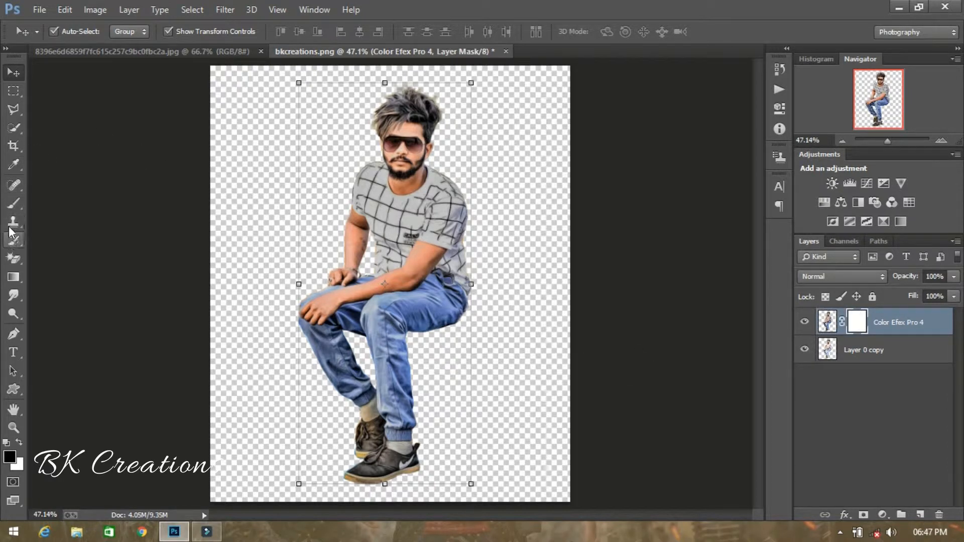
Mask the Color Efex Pro 4 effect off the T-shirt by painting black at 100% flow with a brush of up to 150 px.
click(8, 204)
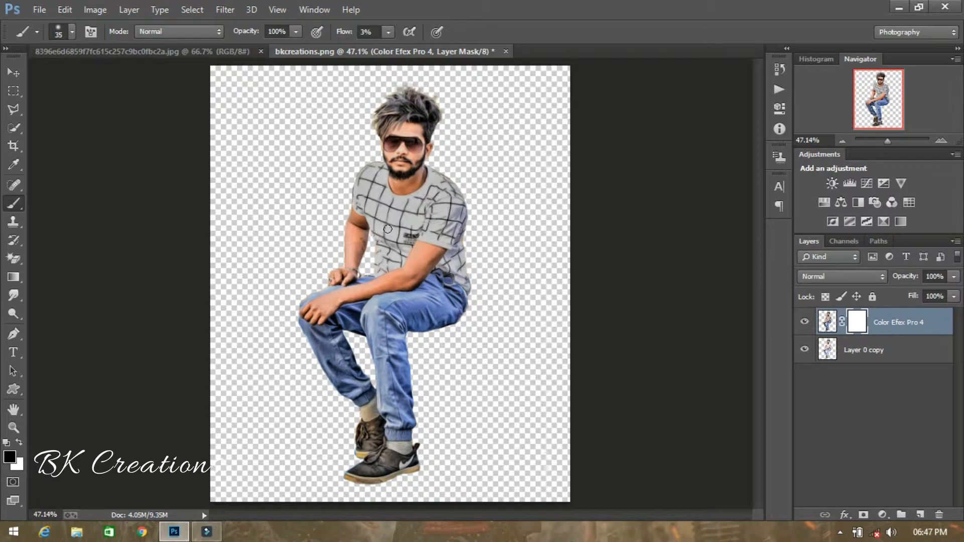
key(bracketright)
key(bracketright)
key(bracketright)
key(bracketright)
key(bracketright)
key(bracketright)
key(bracketright)
key(bracketright)
drag(346, 32, 441, 43)
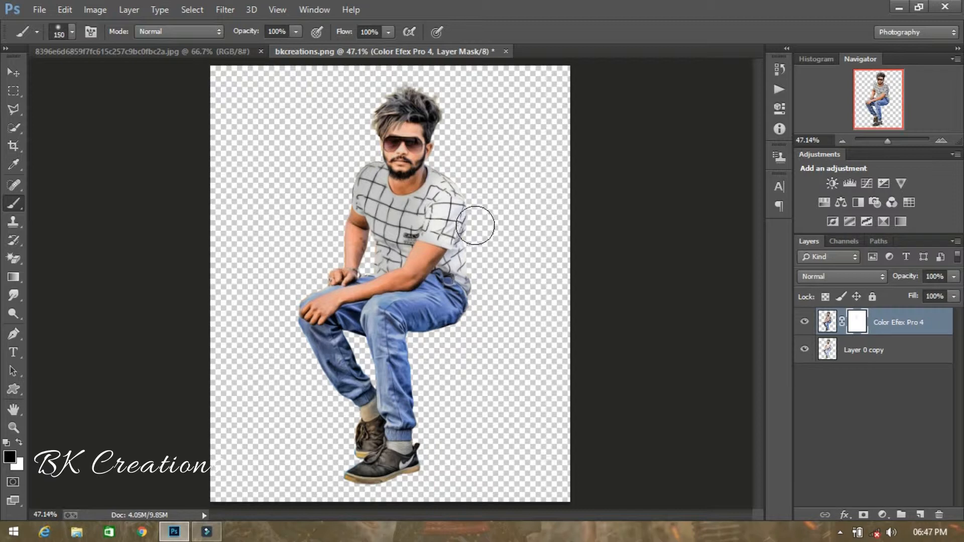
drag(478, 224, 471, 225)
key(bracketleft)
key(bracketleft)
key(bracketleft)
mouse_move(398, 214)
mouse_down()
mouse_move(371, 172)
mouse_move(362, 191)
mouse_move(402, 233)
mouse_move(442, 173)
mouse_move(454, 217)
mouse_move(450, 230)
mouse_move(430, 229)
mouse_move(455, 240)
mouse_move(459, 259)
mouse_move(474, 239)
mouse_move(429, 211)
mouse_move(381, 261)
mouse_move(418, 225)
mouse_move(458, 231)
mouse_move(445, 173)
mouse_move(437, 204)
mouse_move(403, 215)
mouse_move(377, 206)
mouse_move(365, 186)
mouse_move(371, 167)
mouse_move(361, 178)
mouse_move(386, 228)
mouse_move(383, 255)
mouse_move(413, 225)
mouse_move(441, 224)
mouse_move(483, 269)
mouse_move(441, 254)
mouse_up()
key(z)
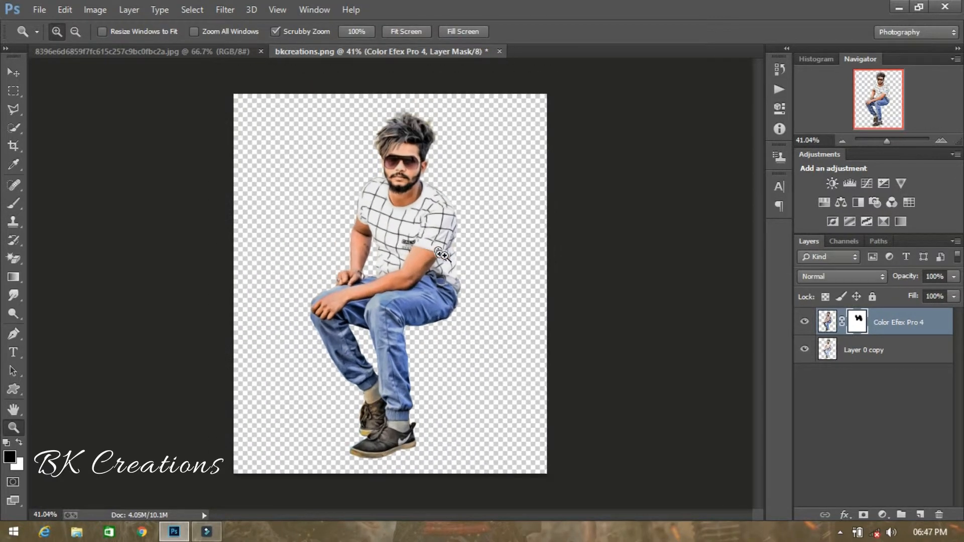
Check the masked effect by toggling its visibility, and merge the Color Efex Pro 4 layer with Layer 0 copy.
click(804, 322)
click(803, 323)
shift+click(862, 352)
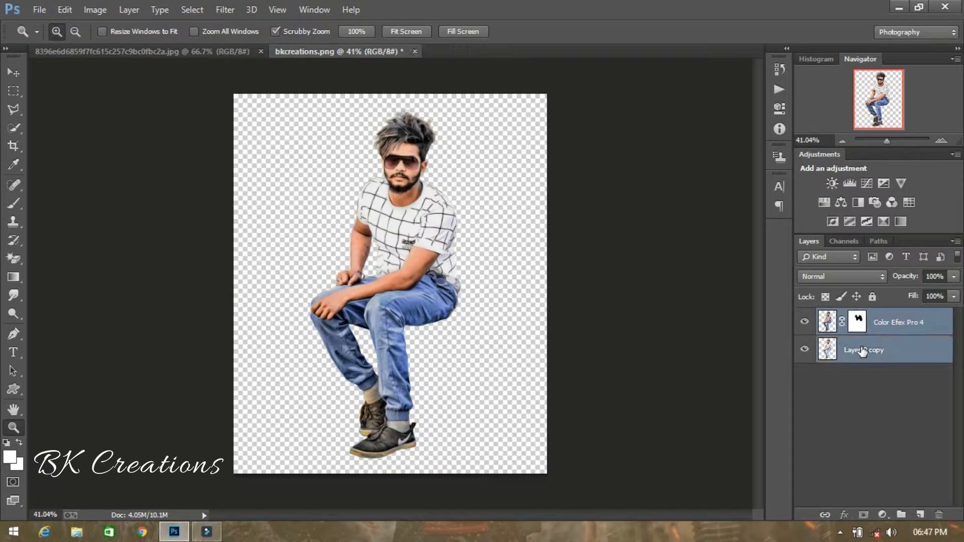
right_click(862, 352)
click(603, 425)
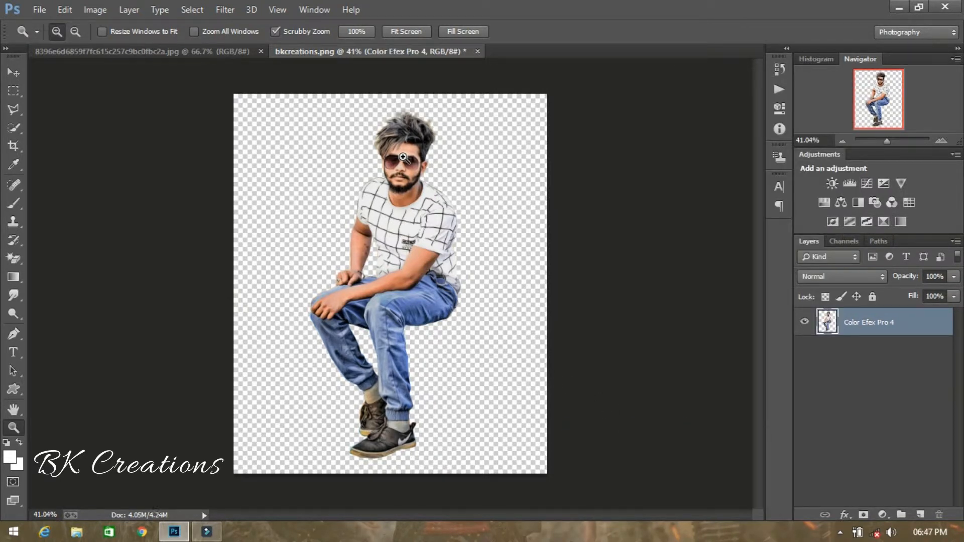
Smooth the strands of the man's hair with the Smudge tool, using a 30 px bristle tip at 50% strength.
drag(410, 158, 454, 203)
scroll(456, 207, down, 1)
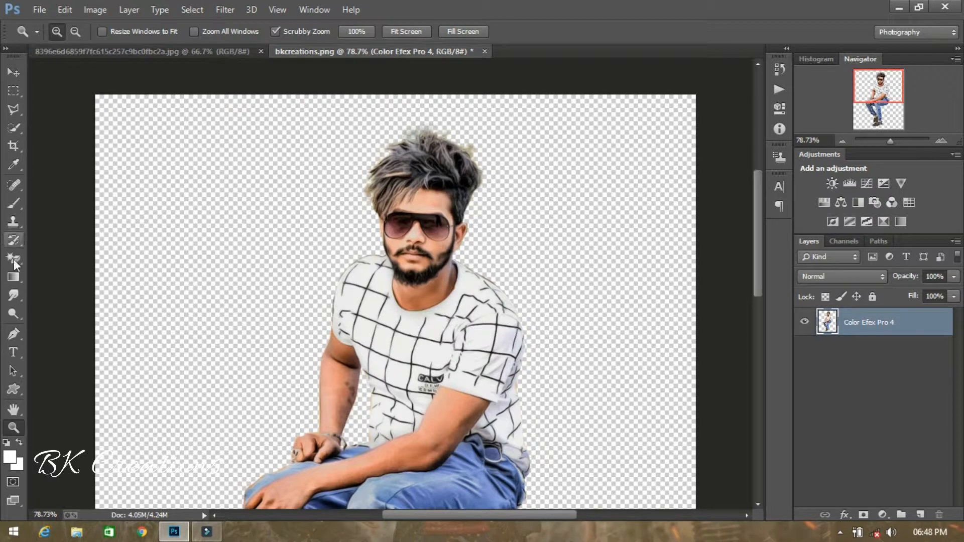
click(13, 295)
right_click(414, 163)
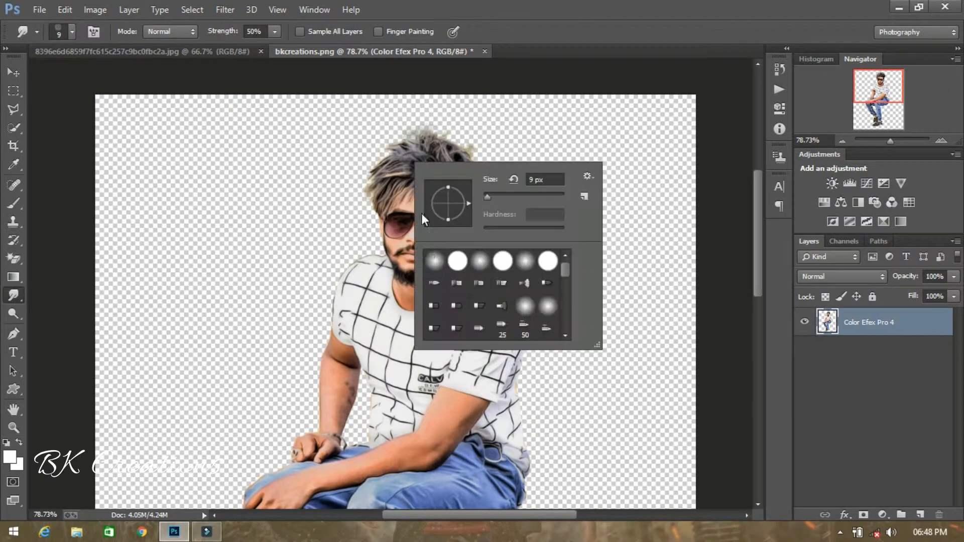
double_click(528, 334)
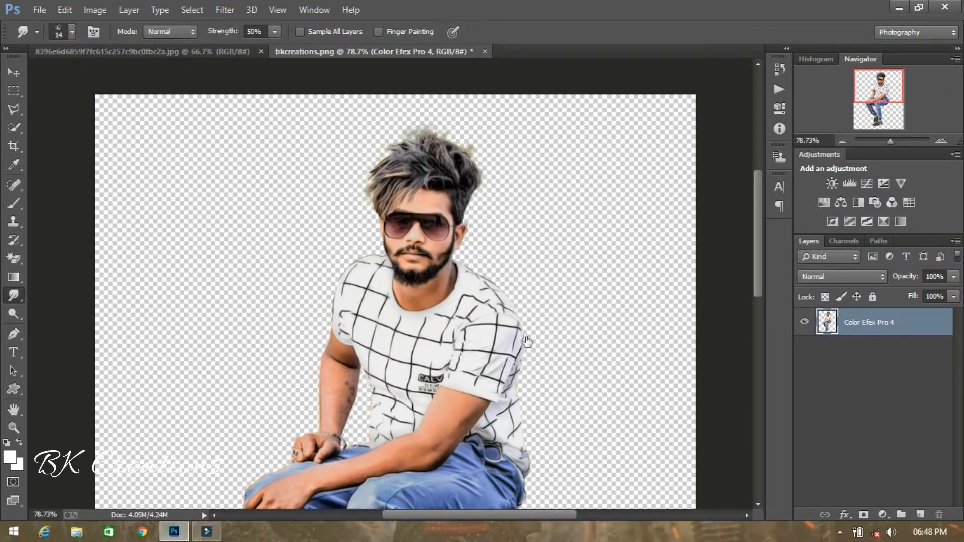
right_click(396, 152)
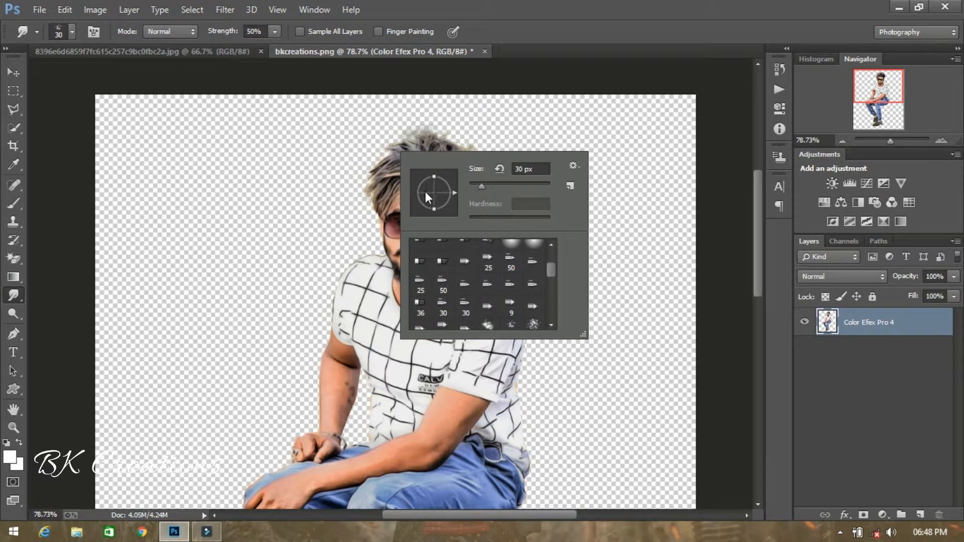
click(374, 153)
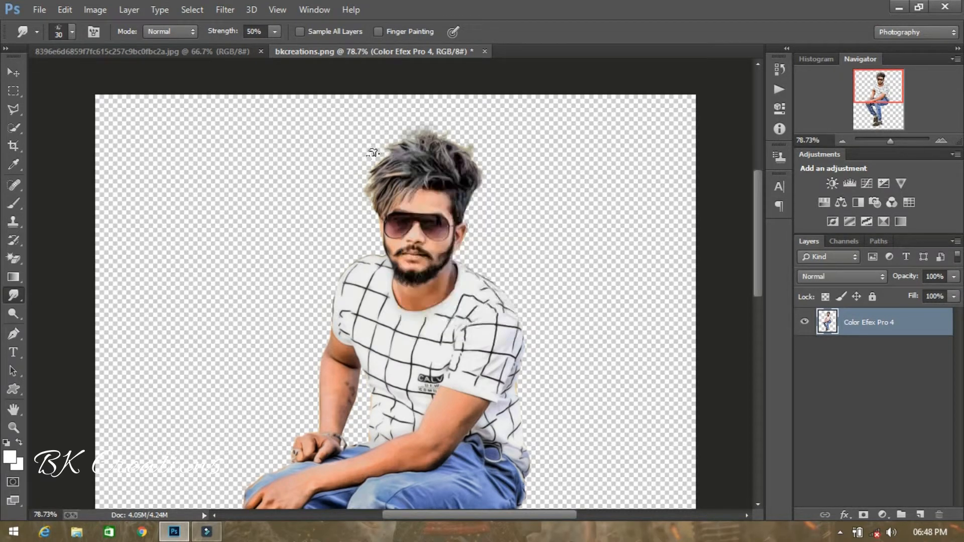
mouse_move(405, 156)
mouse_down()
mouse_move(375, 167)
mouse_move(360, 220)
mouse_up()
drag(386, 170, 370, 191)
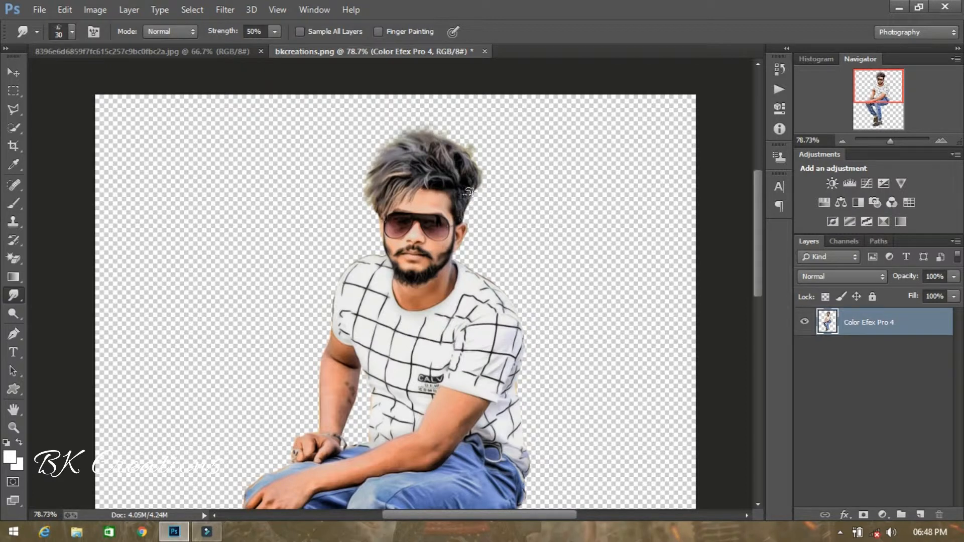
key(z)
drag(449, 231, 464, 233)
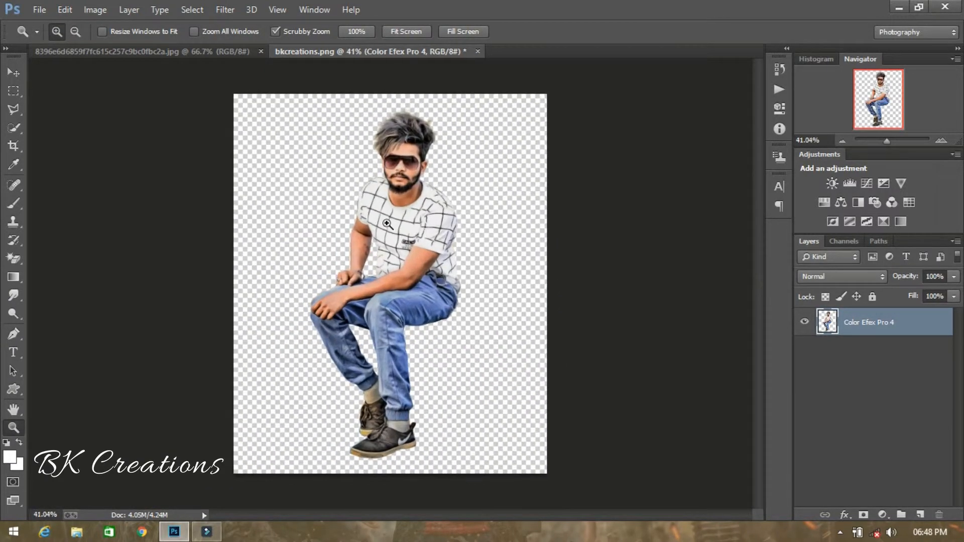
Place the cliff-and-eagle poster image 8396e6d6859f7fc615c257c9bc0fbc2a from New folder as a linked layer.
click(17, 74)
click(38, 11)
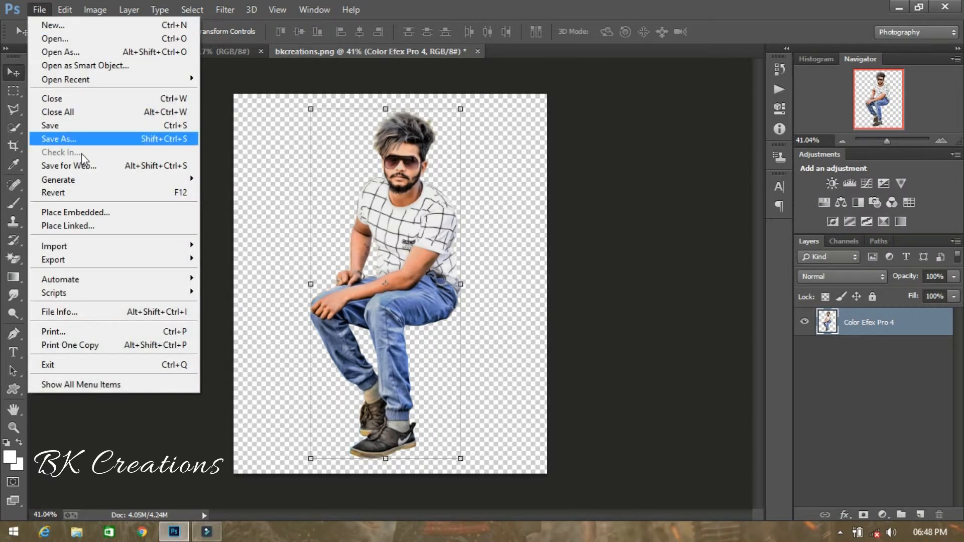
click(80, 228)
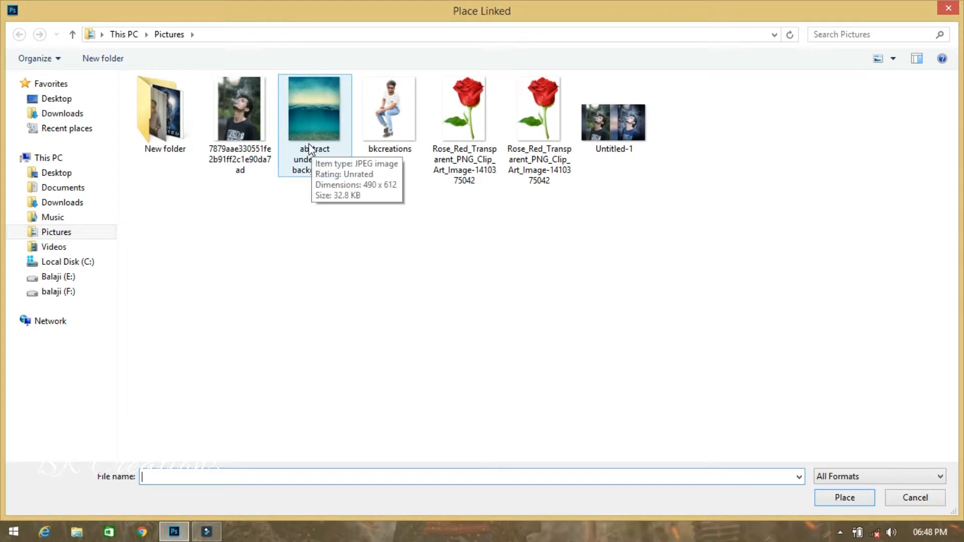
double_click(180, 119)
double_click(173, 114)
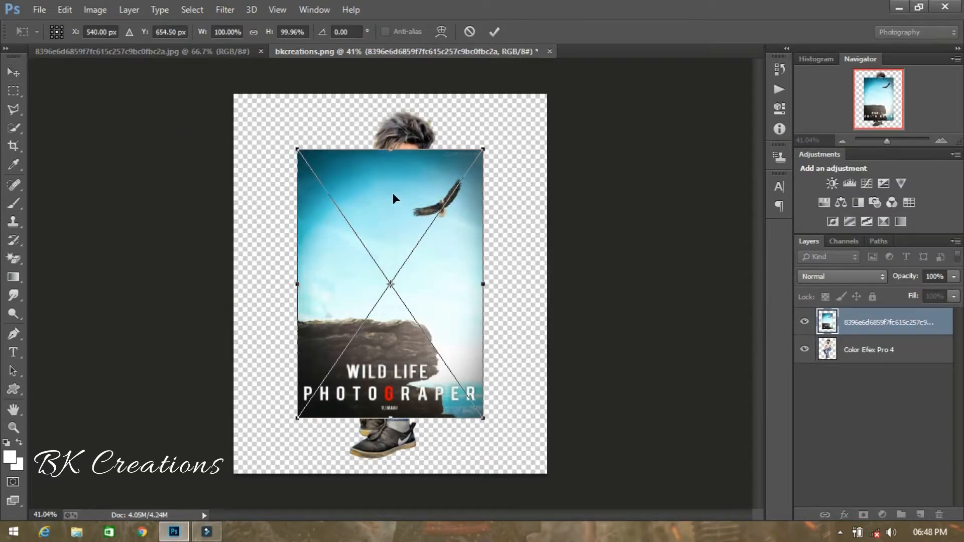
key(Return)
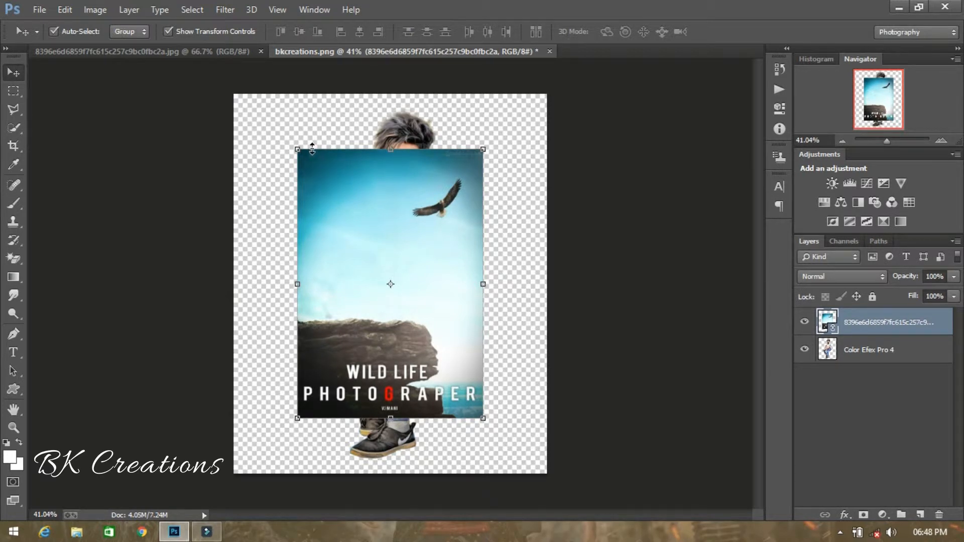
Enlarge the placed poster image proportionally to cover the canvas height, centred horizontally with its lower edge on the canvas edge.
click(300, 148)
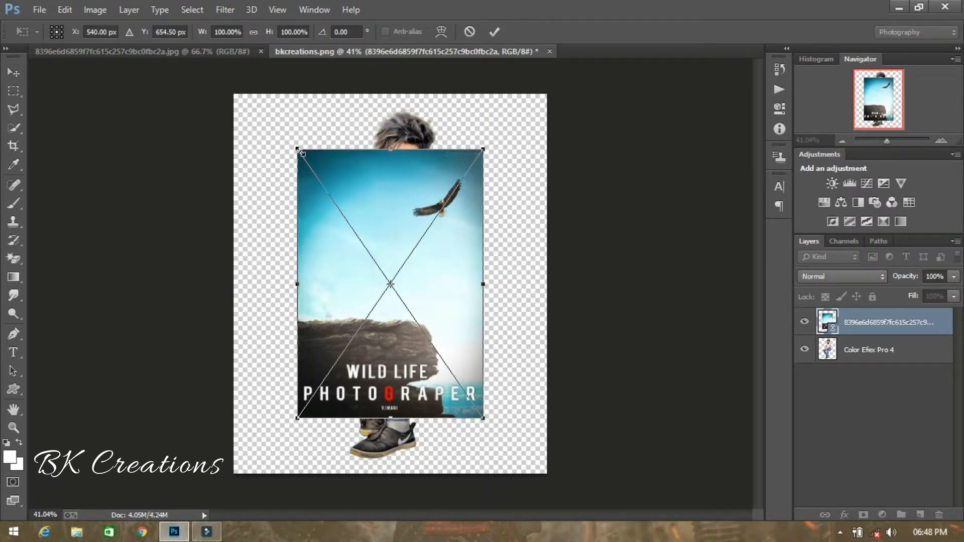
drag(301, 150, 228, 100)
key(Return)
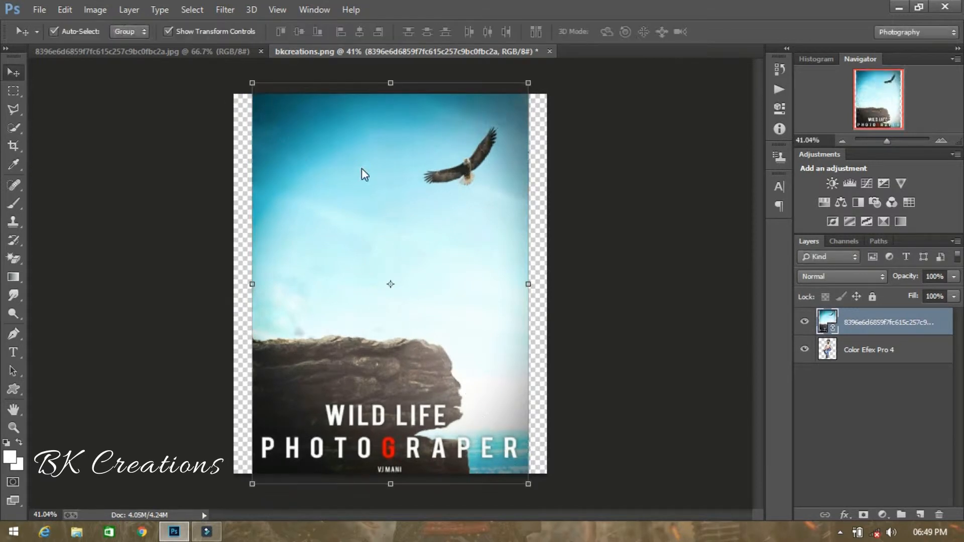
drag(394, 256, 402, 251)
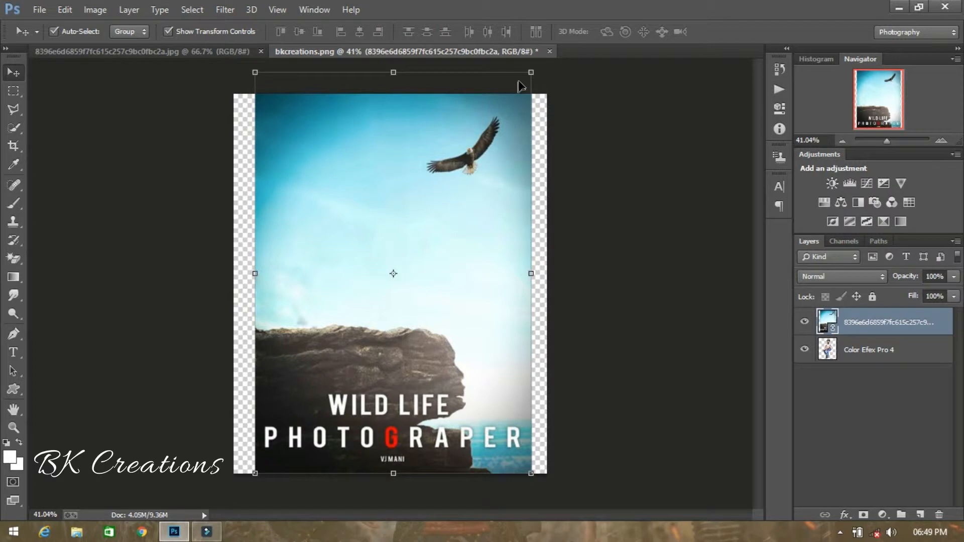
drag(530, 73, 526, 85)
key(Return)
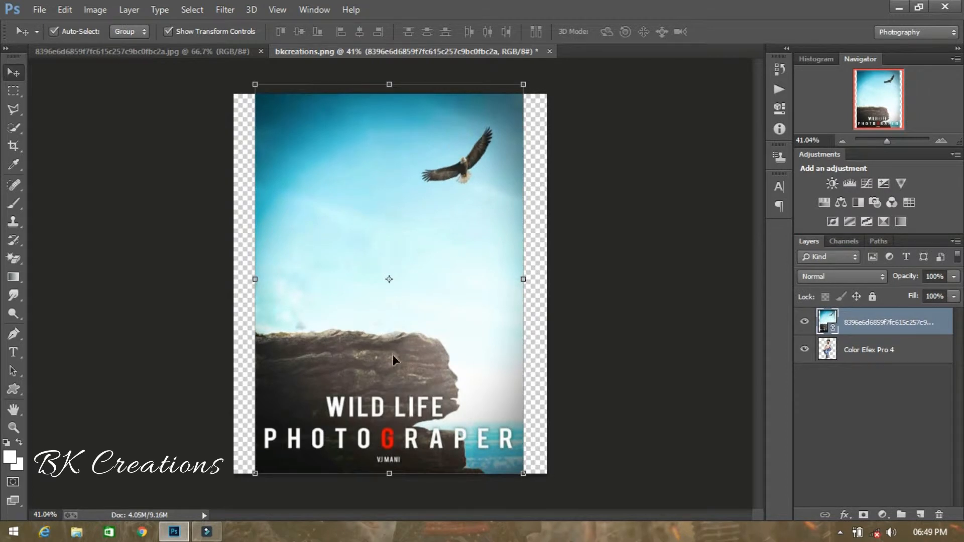
drag(396, 356, 398, 357)
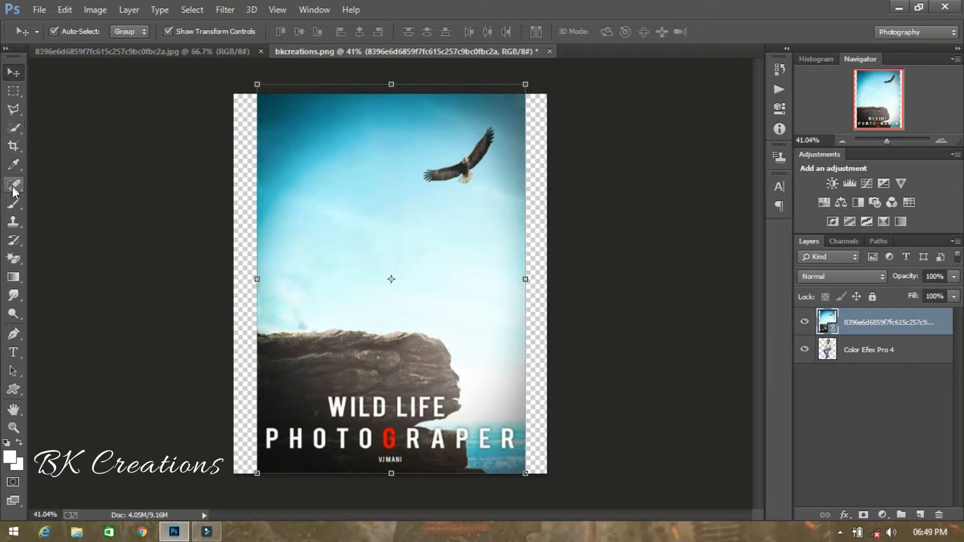
Crop the canvas sides to the width of the poster image, removing the transparent strips.
click(14, 150)
drag(236, 286, 246, 276)
drag(533, 284, 524, 284)
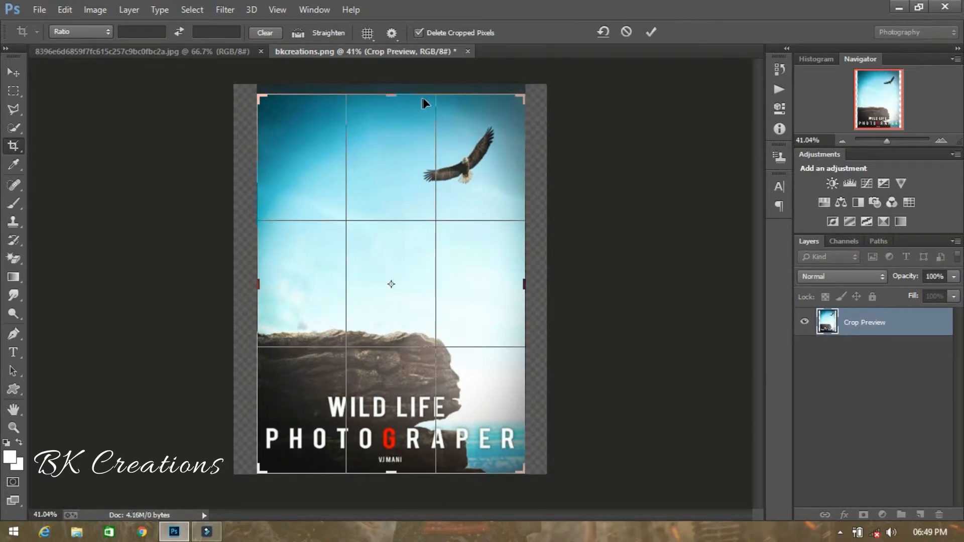
click(644, 35)
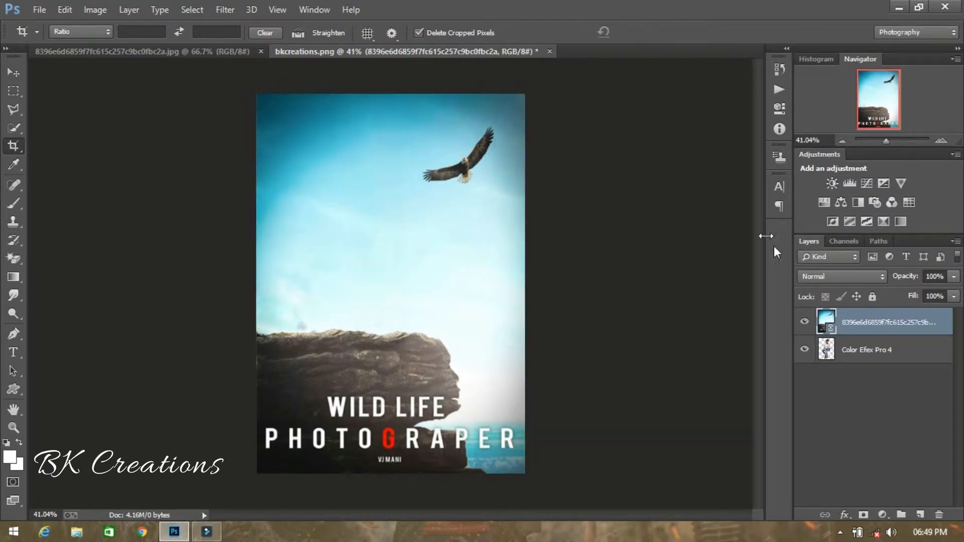
Rasterize the poster image layer and move it beneath the man's layer.
right_click(858, 316)
click(653, 272)
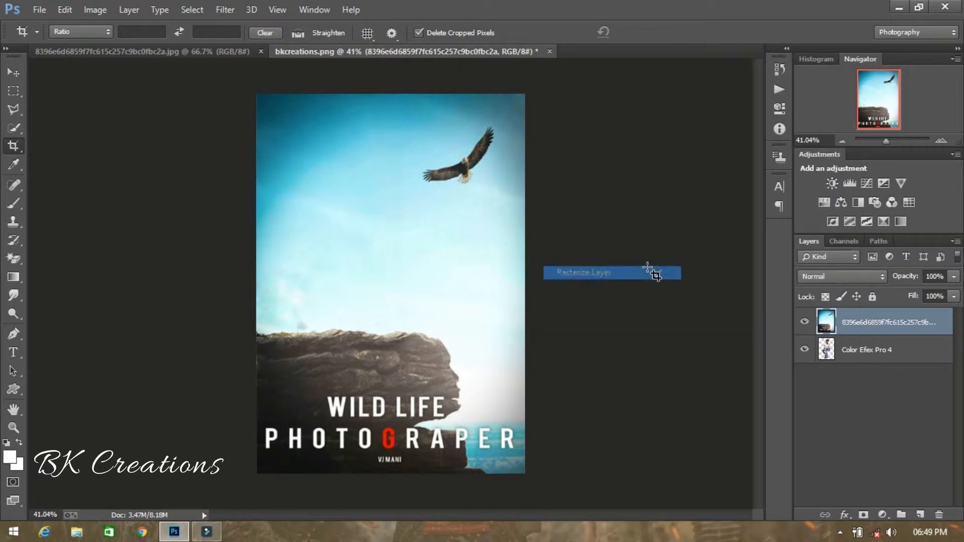
drag(879, 325, 849, 354)
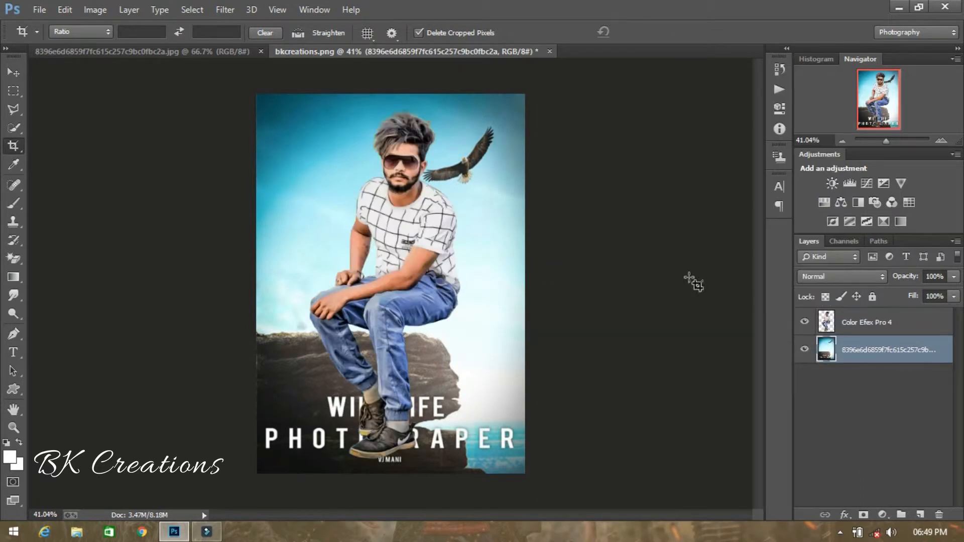
Move the man down and to the left so he sits on the cliff with his front shoe near the canvas's lower edge.
click(15, 72)
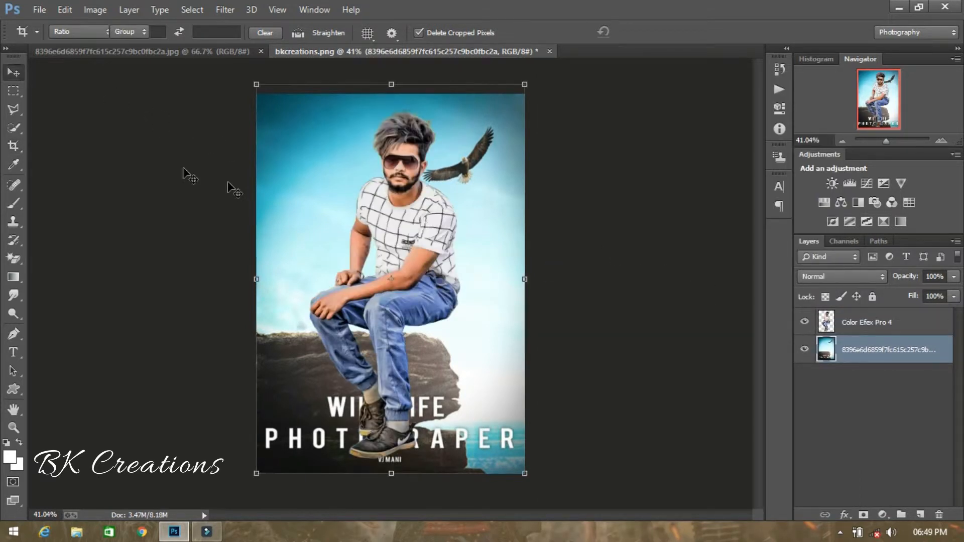
drag(424, 226, 406, 242)
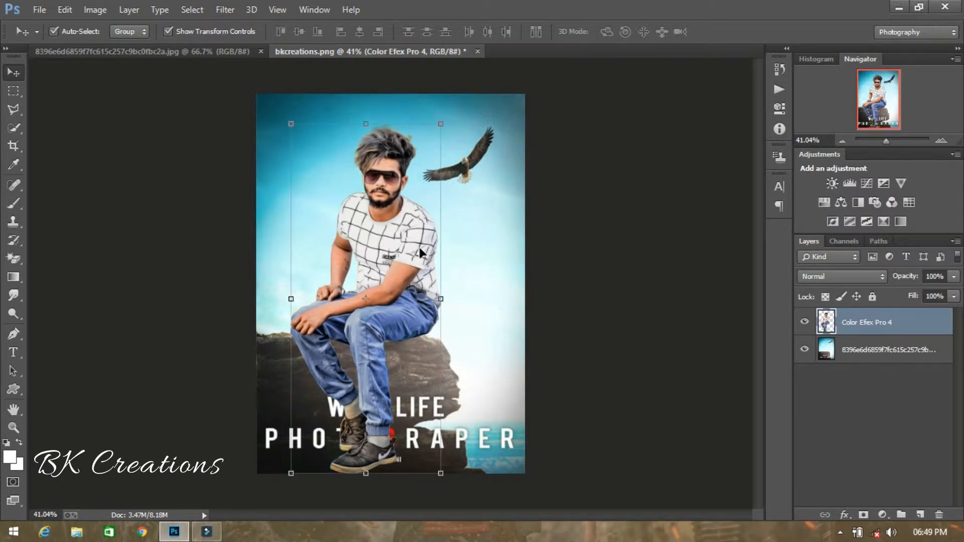
click(576, 287)
Copy the full-width lower strip of the poster, from above the WILD LIFE title to the bottom edge, onto a new layer.
drag(374, 349, 376, 320)
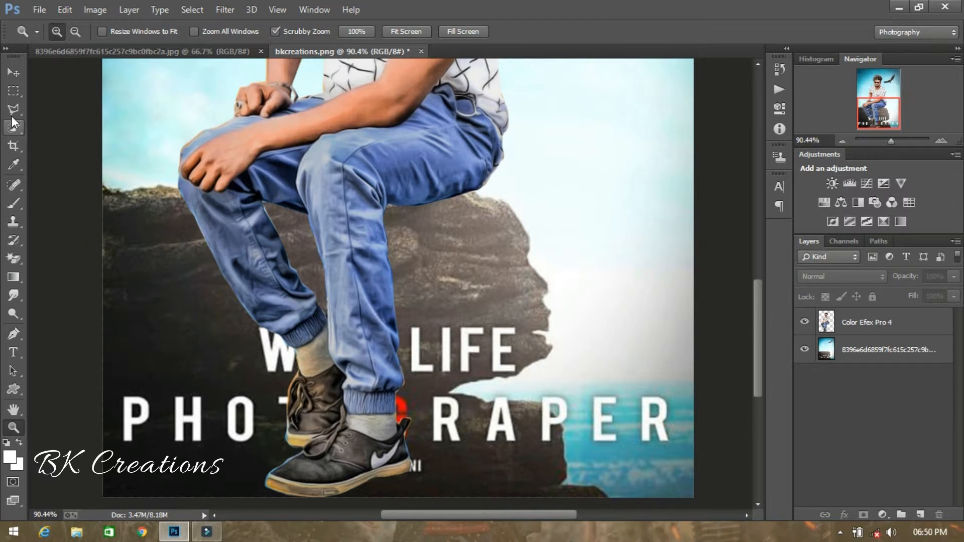
click(13, 93)
drag(88, 270, 728, 503)
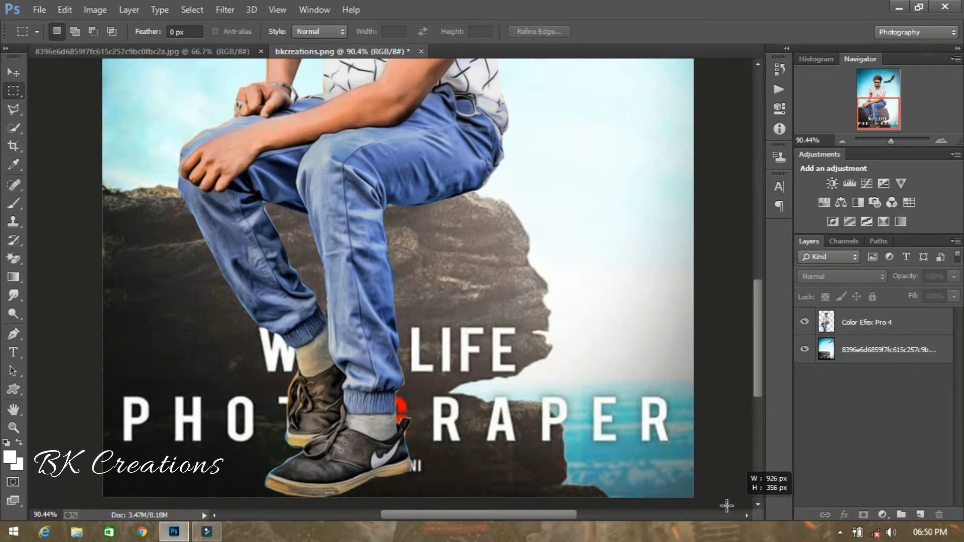
click(862, 361)
right_click(605, 343)
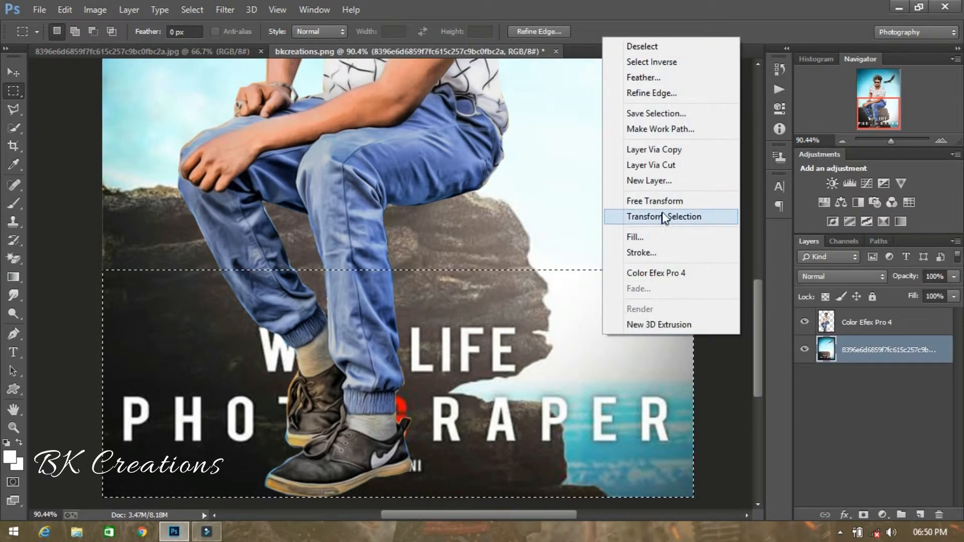
click(673, 150)
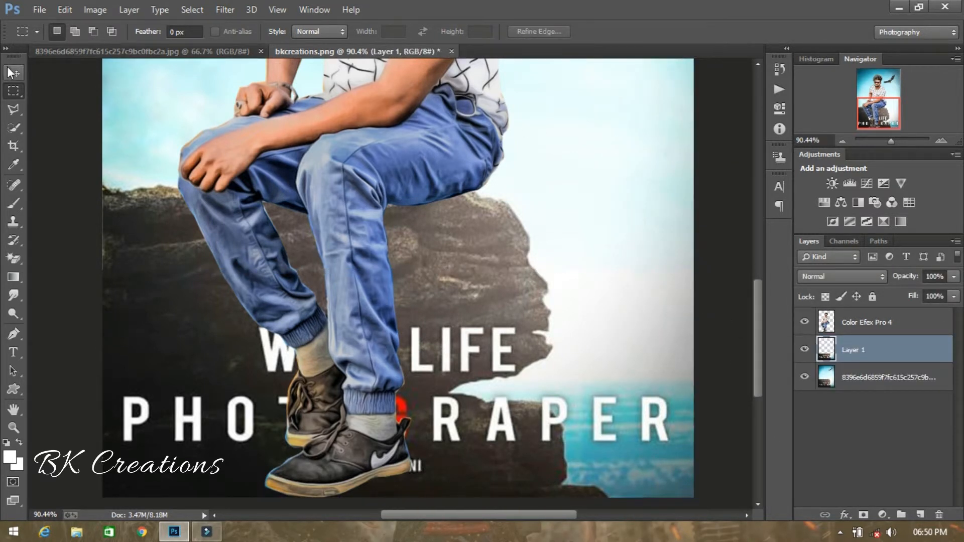
Move the copied title strip above the man's layer and set its blend mode to Lighten.
key(v)
drag(851, 359, 849, 316)
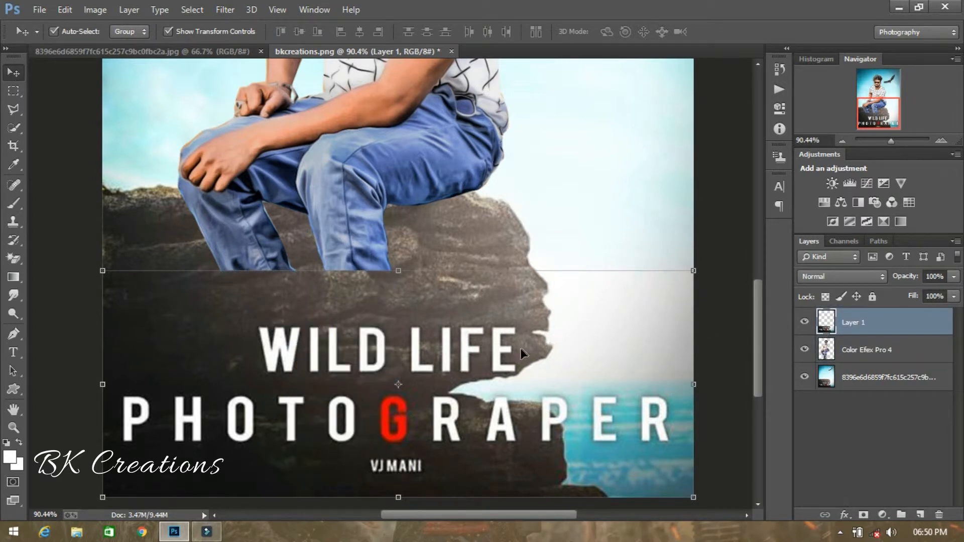
key(z)
drag(517, 348, 493, 369)
click(810, 276)
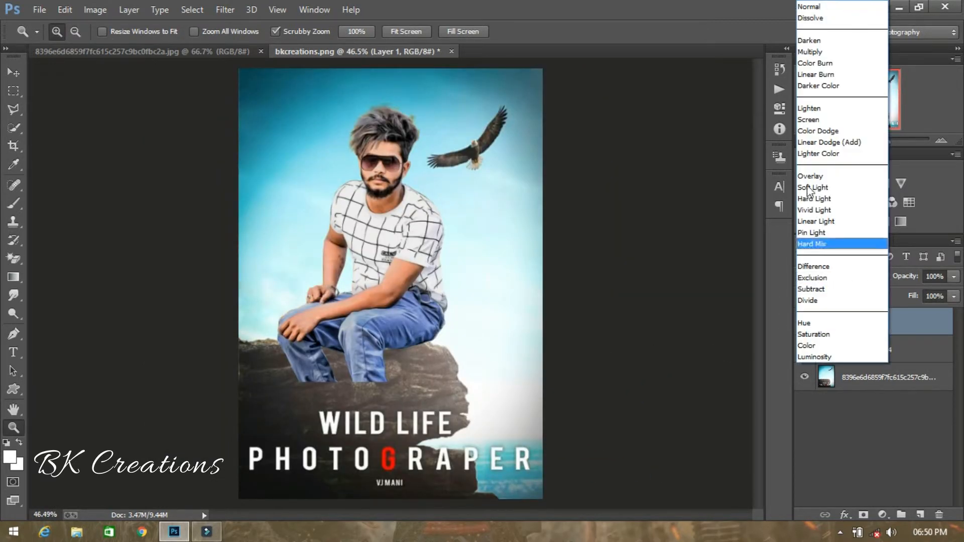
click(819, 52)
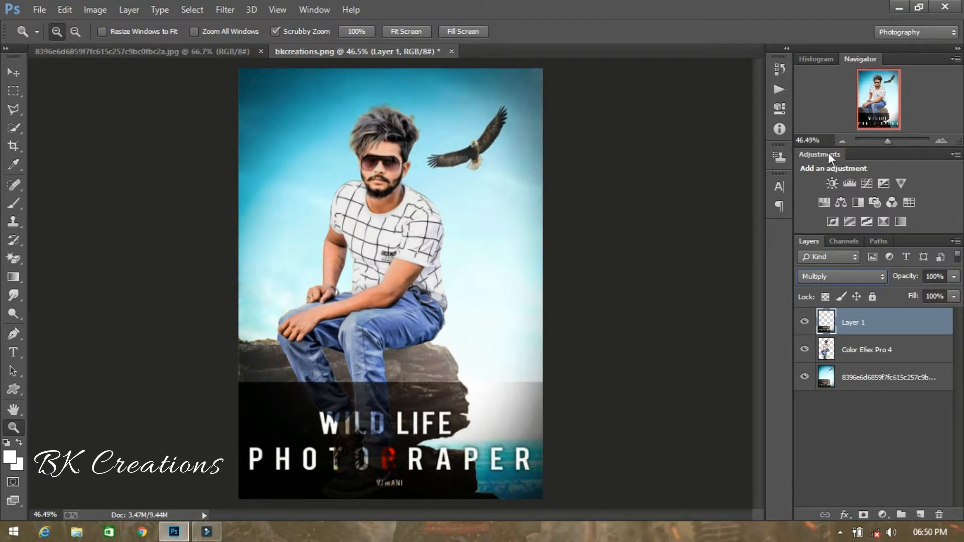
scroll(848, 275, down, 1)
scroll(849, 275, down, 3)
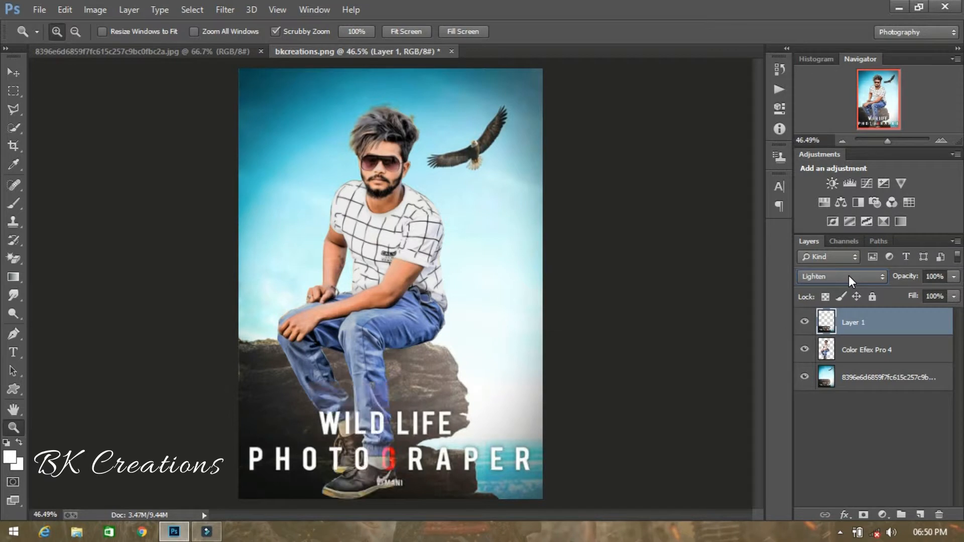
scroll(848, 275, down, 1)
scroll(849, 276, up, 1)
Erase the rock texture of the title strip over the man's trouser legs with a 175 px Eraser.
scroll(374, 381, up, 3)
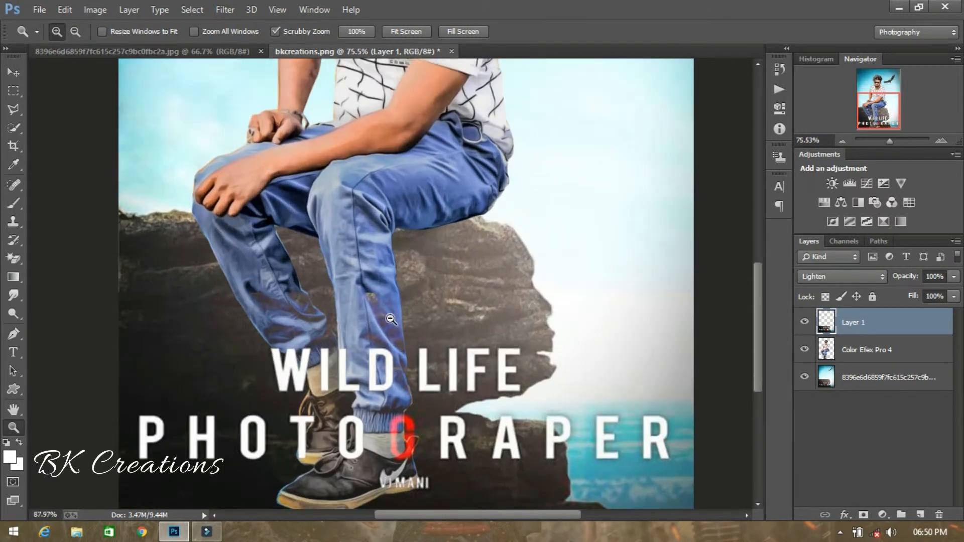
mouse_move(13, 258)
mouse_down()
mouse_move(53, 265)
mouse_move(55, 250)
mouse_up()
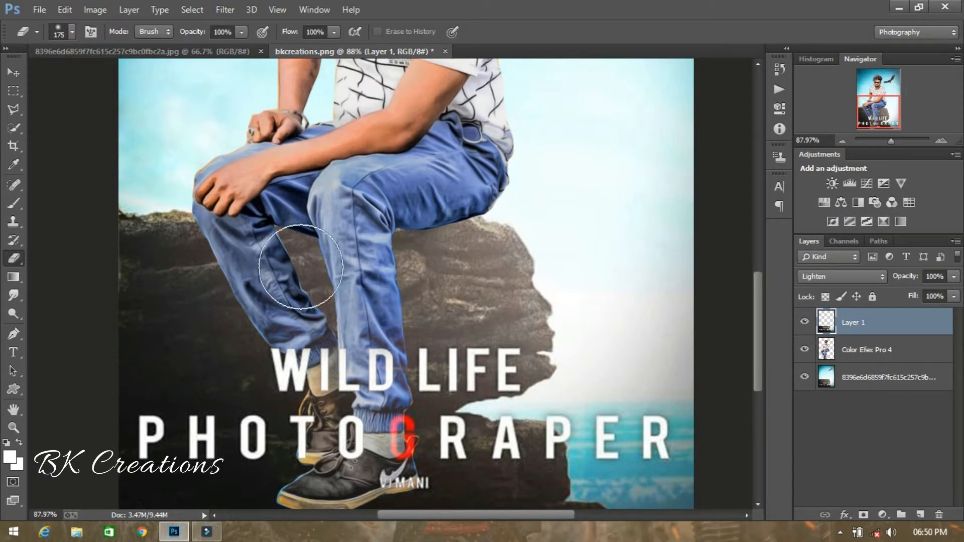
mouse_move(358, 283)
mouse_down()
mouse_move(392, 282)
mouse_move(348, 265)
mouse_move(395, 276)
mouse_up()
Shift the man slightly to the right on the cliff, leaving the poster and title strip in place.
key(z)
drag(291, 258, 277, 257)
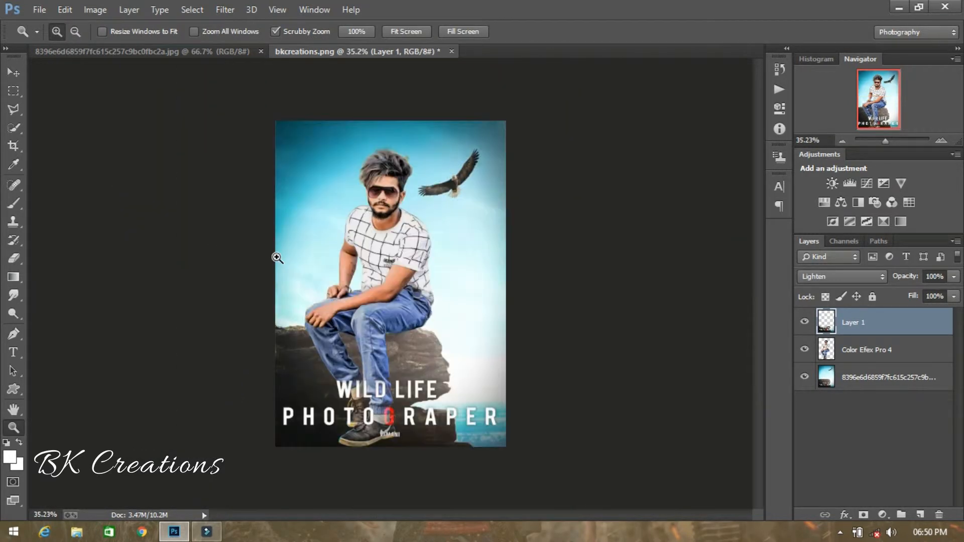
click(13, 72)
click(539, 275)
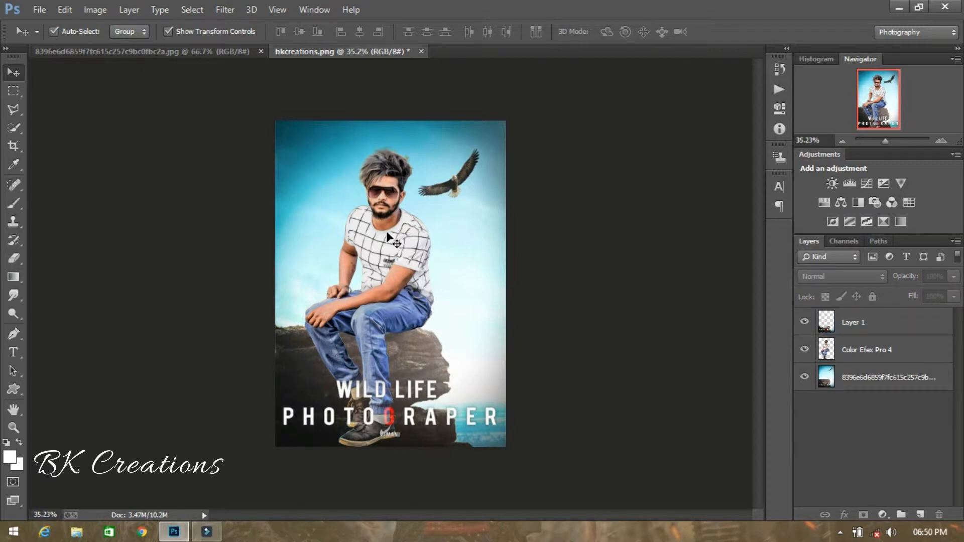
drag(392, 245, 406, 247)
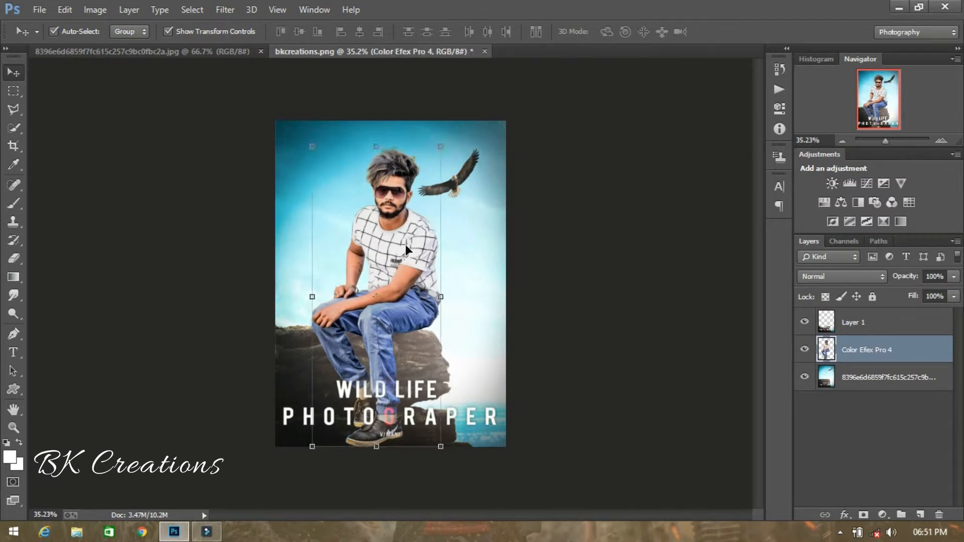
click(597, 293)
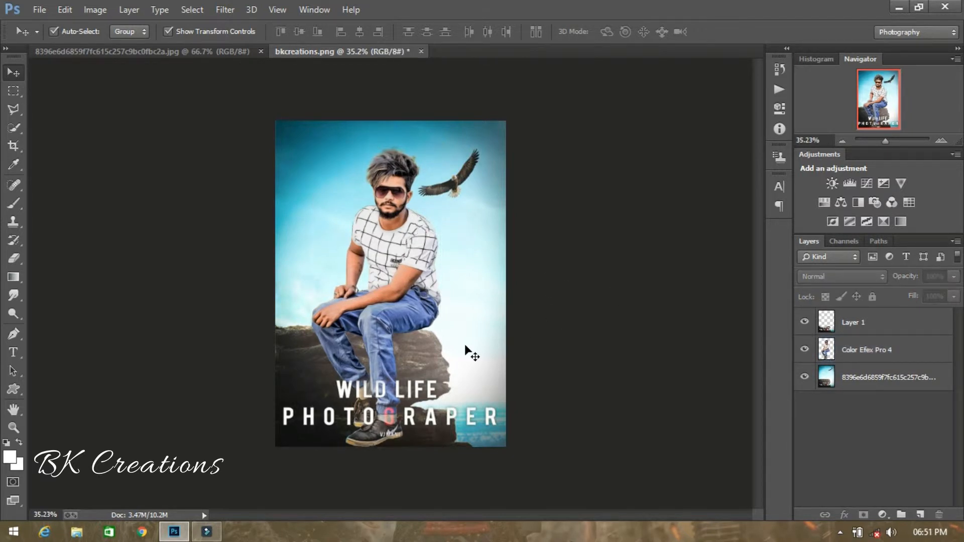
Create a new empty layer and place it between the man's layer and the poster background.
key(z)
drag(466, 363, 466, 363)
scroll(466, 363, down, 1)
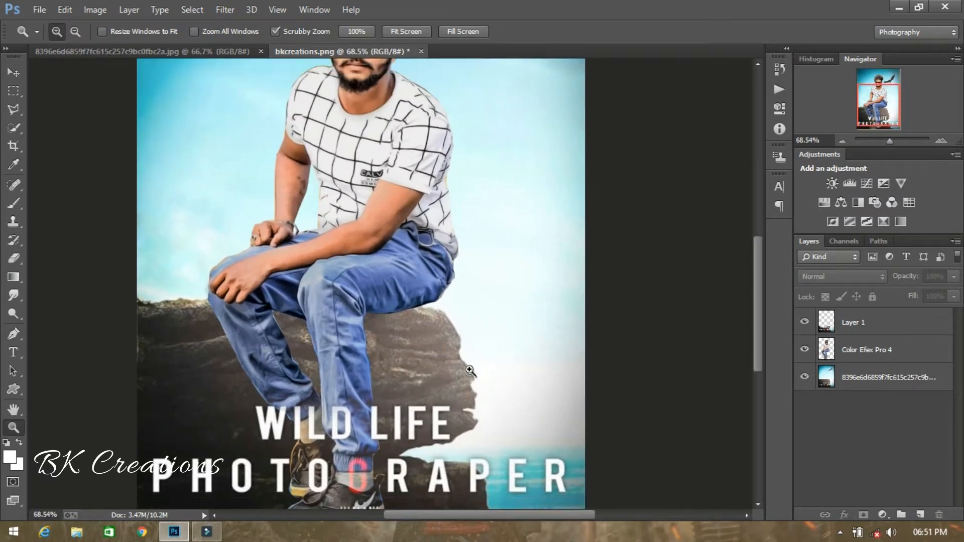
click(868, 326)
click(919, 514)
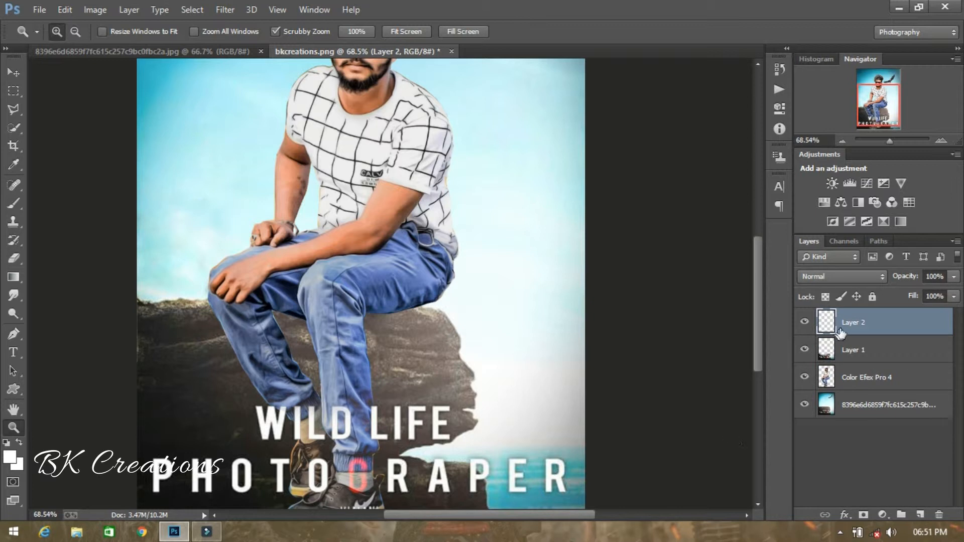
drag(865, 340, 864, 392)
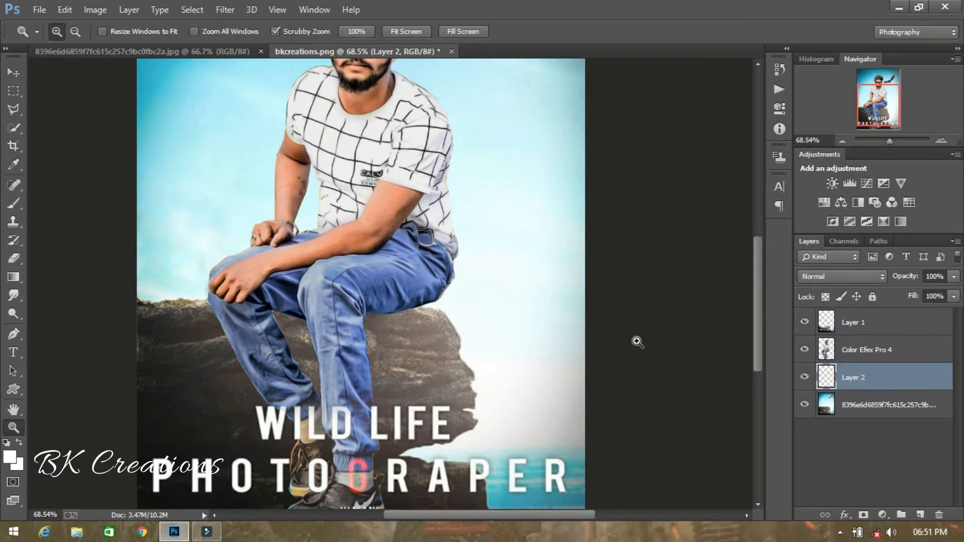
Paint a black shadow on the rock under the man's thighs with 90 px and 50 px brushes, and set the layer's opacity to 80%.
click(19, 202)
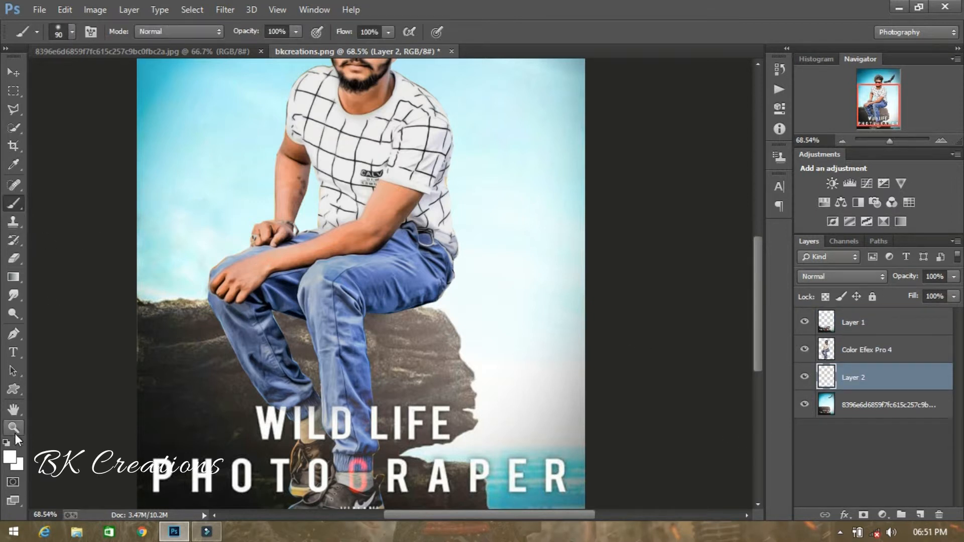
click(7, 444)
drag(426, 307, 369, 318)
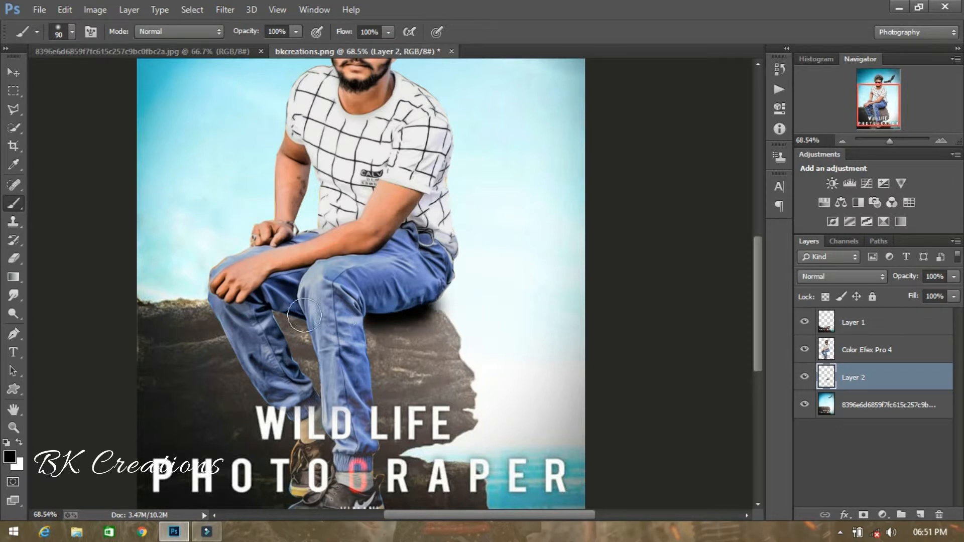
key(bracketleft)
key(bracketleft)
key(bracketleft)
key(bracketleft)
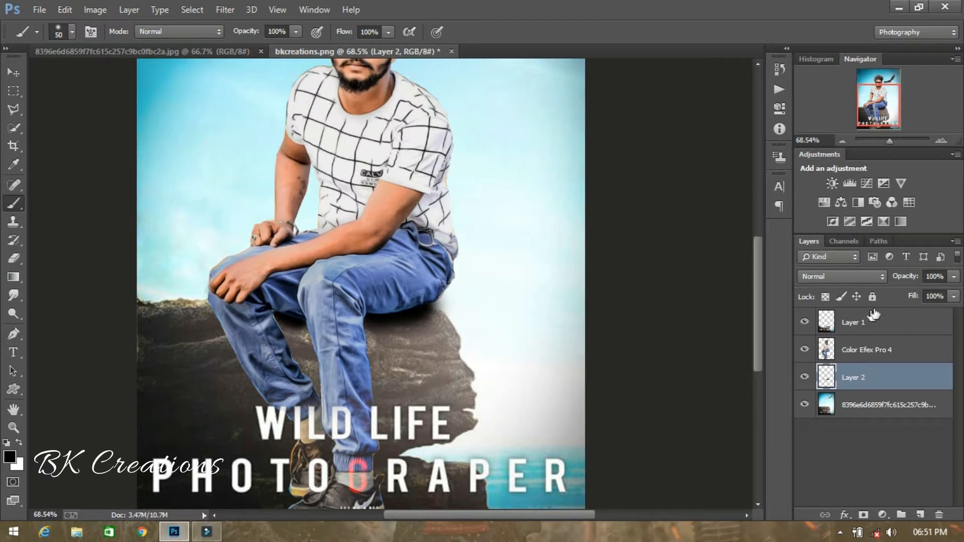
drag(909, 280, 898, 278)
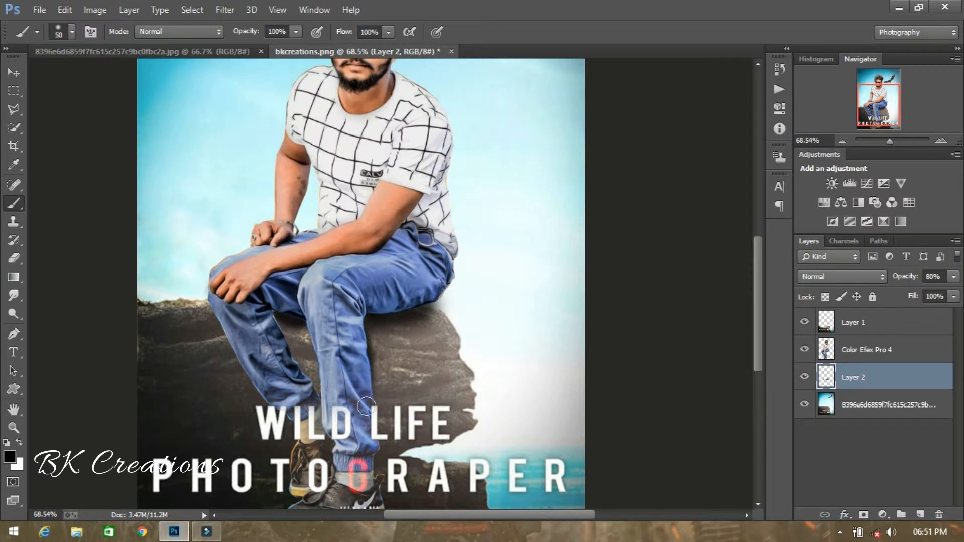
Extend the shadow along the man's bent leg and under his seat with a 50 px brush at 70% flow, and compare it hidden and shown.
drag(334, 32, 319, 34)
mouse_move(225, 324)
mouse_down()
mouse_move(242, 373)
mouse_move(274, 410)
mouse_move(295, 346)
mouse_up()
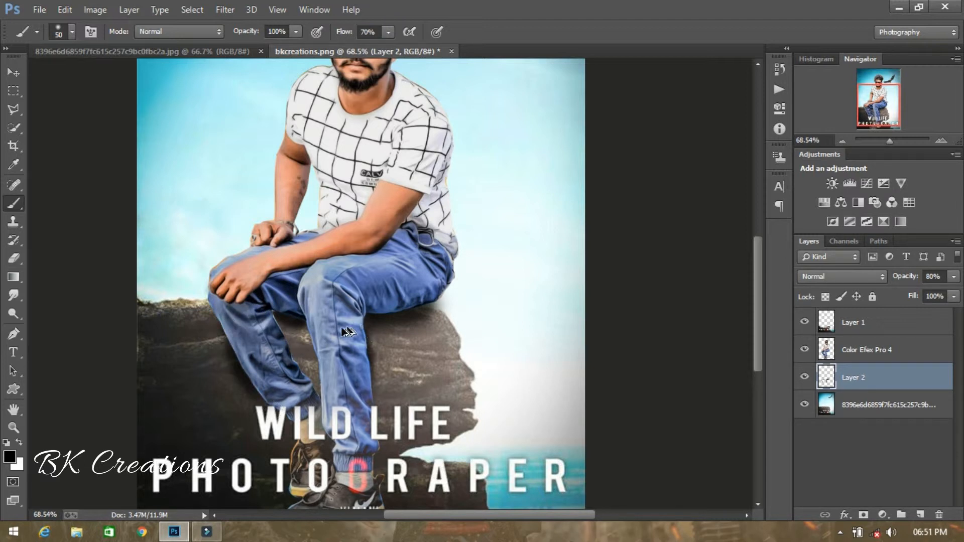
key(ctrl+z)
drag(217, 307, 271, 402)
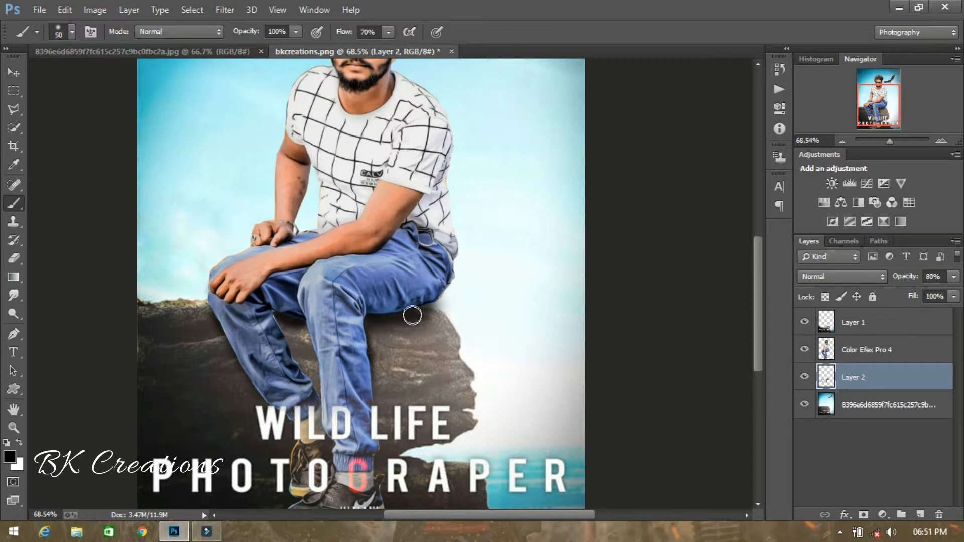
drag(421, 308, 436, 301)
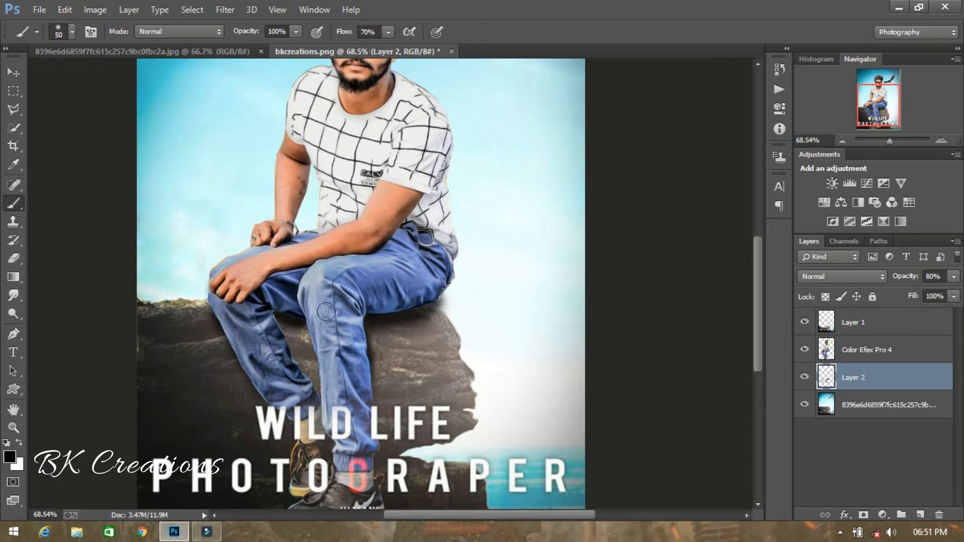
mouse_move(297, 312)
mouse_down()
mouse_move(288, 314)
mouse_move(300, 306)
mouse_move(259, 272)
mouse_up()
key(z)
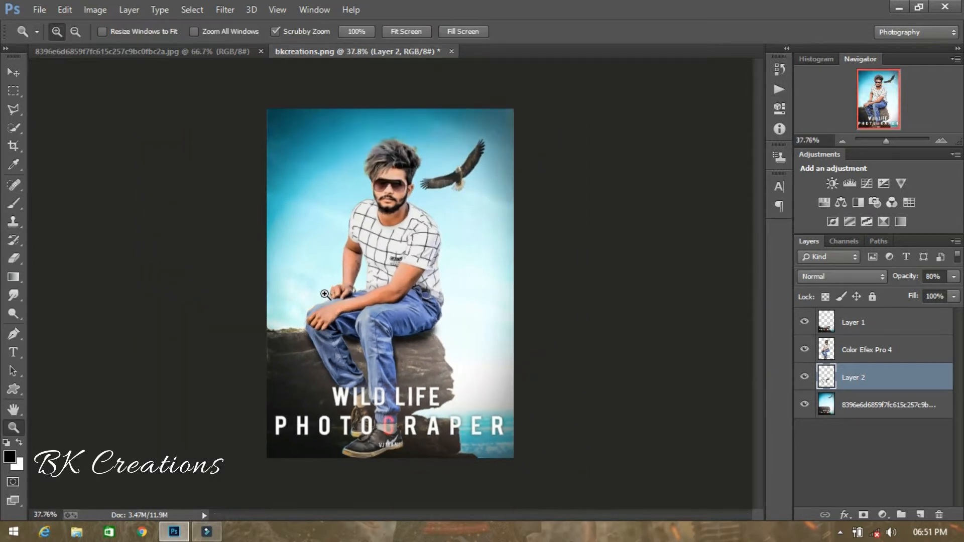
click(804, 378)
click(803, 378)
Trace a closed Pen path on the man's layer along the upper knee edge and out around the adjacent sky.
click(848, 351)
mouse_move(347, 311)
mouse_down()
mouse_move(388, 341)
mouse_move(298, 279)
mouse_move(333, 296)
mouse_up()
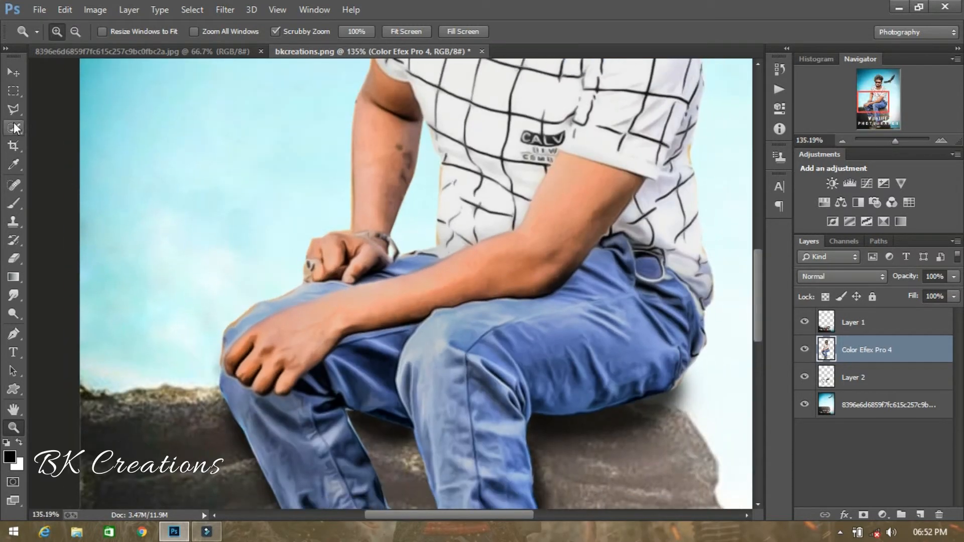
click(14, 334)
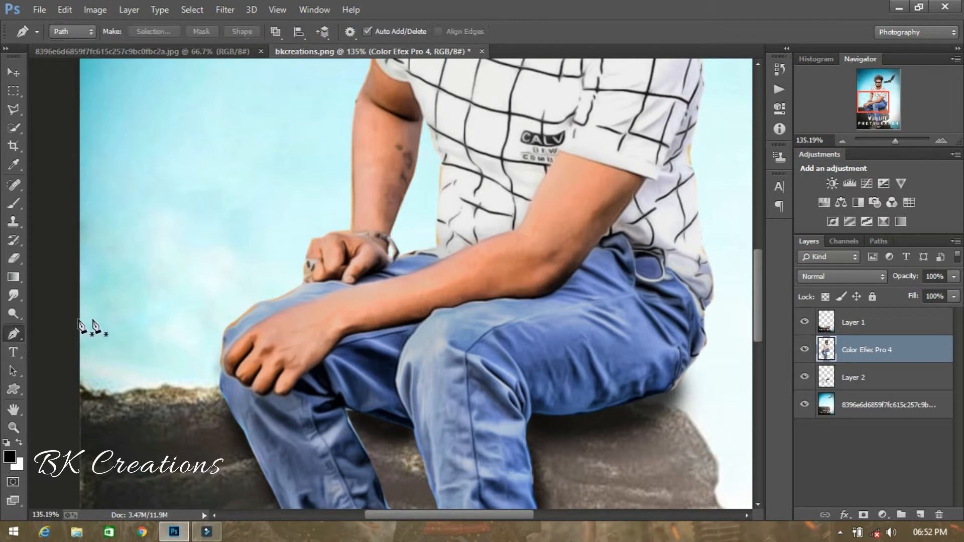
click(221, 362)
drag(225, 332, 257, 305)
click(235, 321)
drag(268, 300, 289, 295)
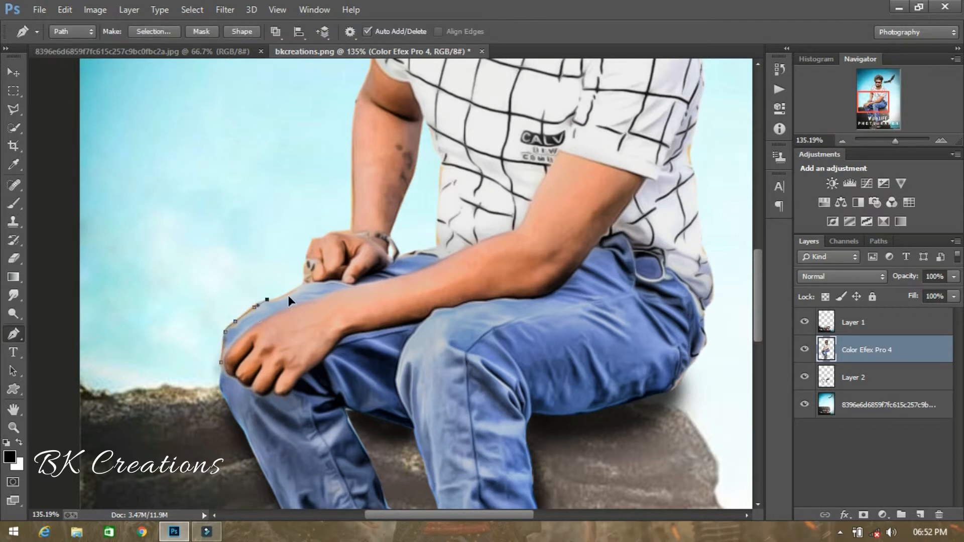
click(289, 293)
click(303, 285)
drag(267, 236, 146, 276)
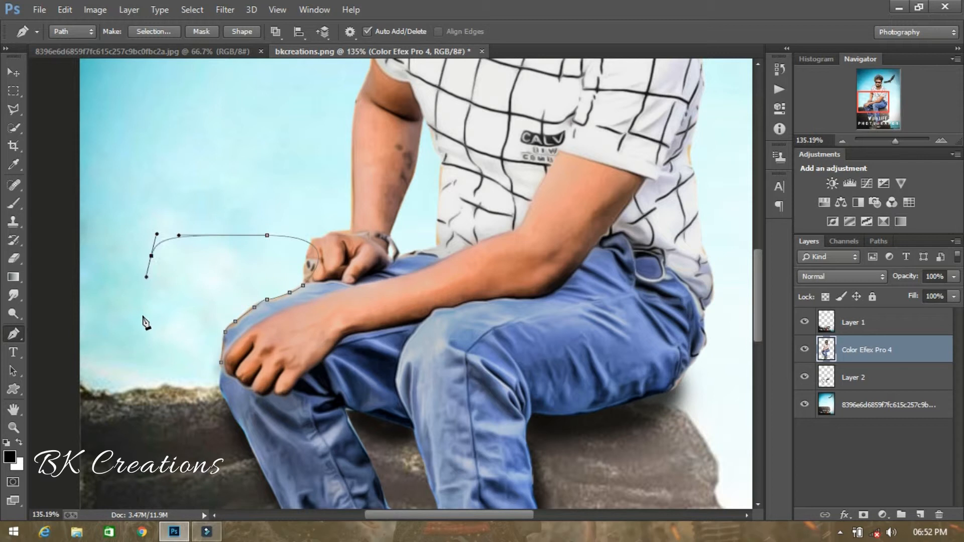
click(267, 235)
click(221, 232)
click(164, 304)
drag(179, 359, 182, 363)
click(221, 363)
Convert the closed path beside the knee into a selection.
right_click(196, 364)
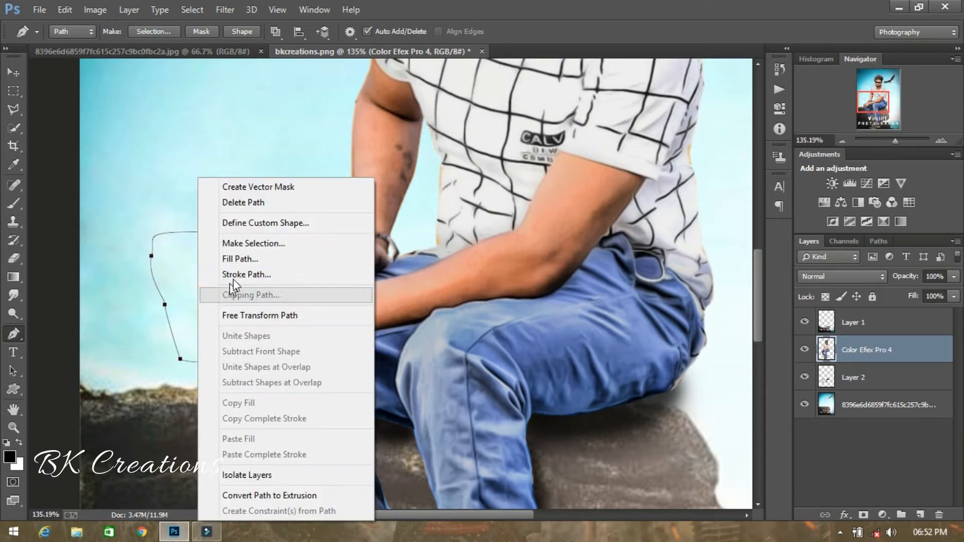
click(266, 243)
click(549, 153)
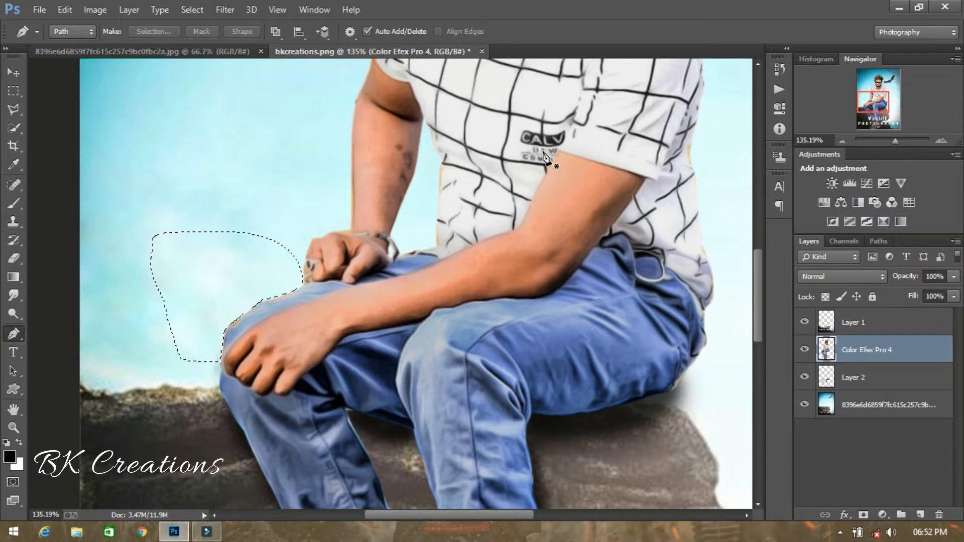
Drop the selection and erase the leftover fringe along the man's upper knee edge with a 30 px Eraser.
key(ctrl+d)
key(z)
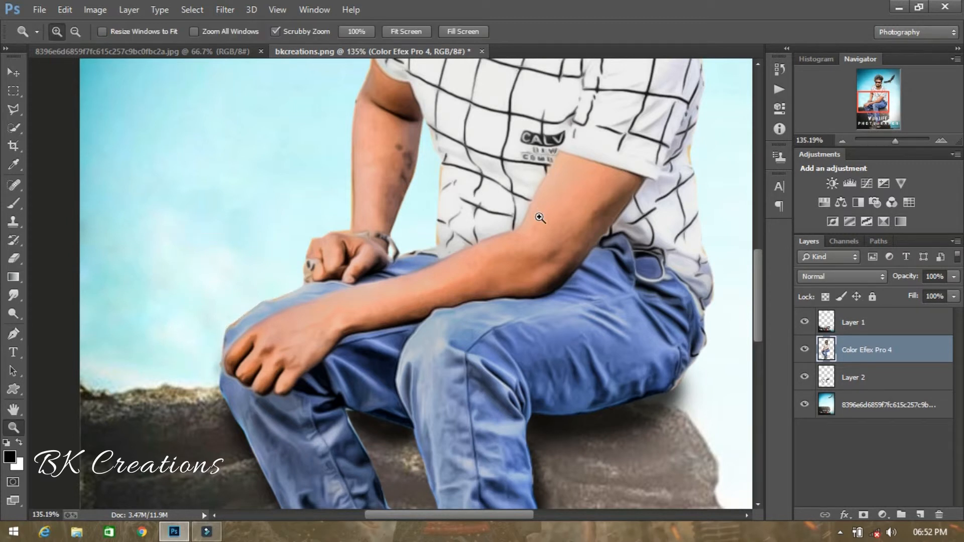
click(18, 258)
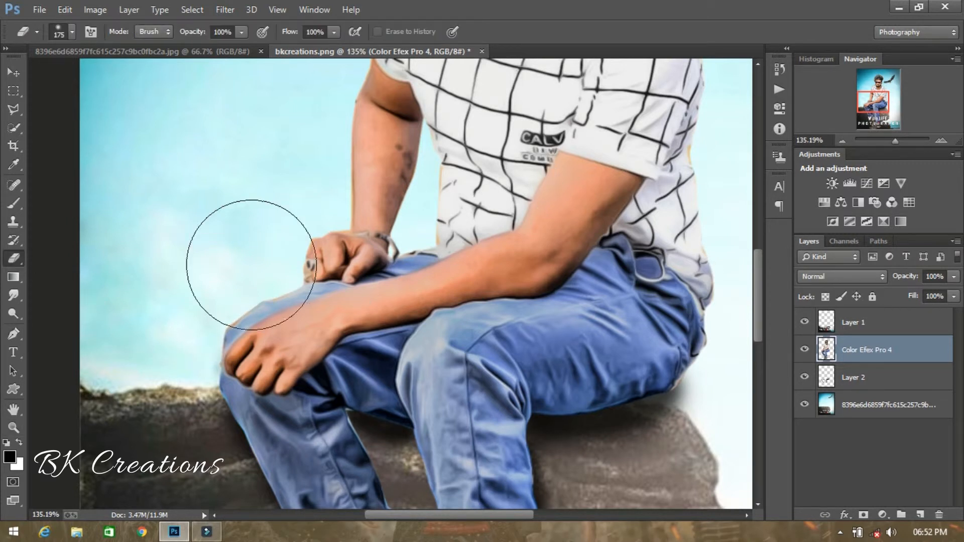
key(bracketleft)
key(bracketleft)
key(bracketleft)
key(bracketleft)
key(bracketleft)
key(bracketleft)
key(bracketleft)
key(bracketleft)
key(bracketleft)
key(bracketleft)
key(bracketleft)
key(bracketleft)
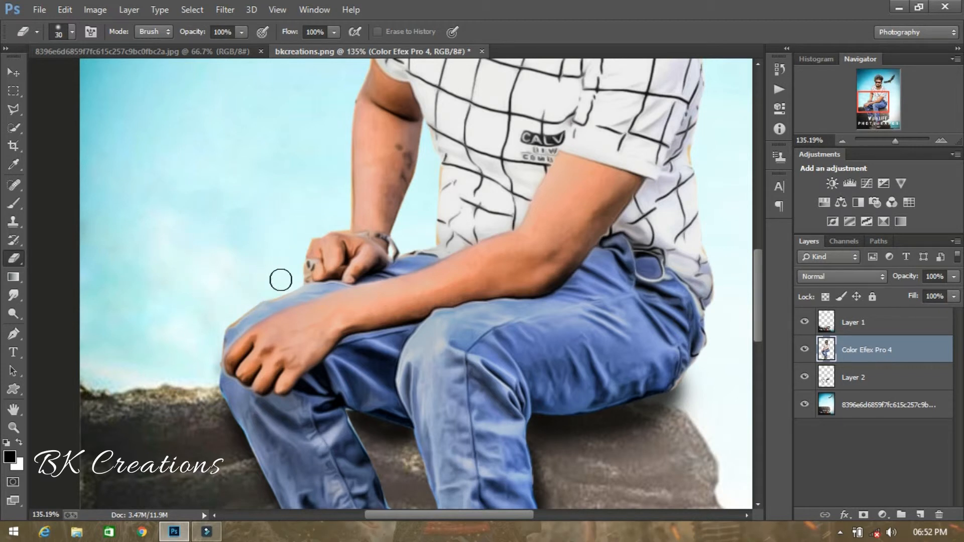
mouse_move(255, 296)
mouse_down()
mouse_move(217, 329)
mouse_move(212, 350)
mouse_up()
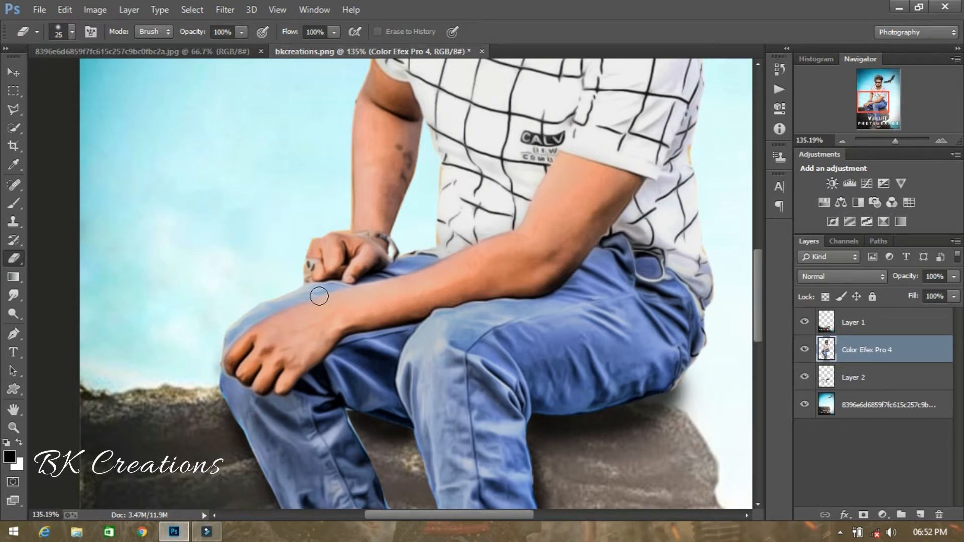
key(z)
drag(320, 296, 300, 281)
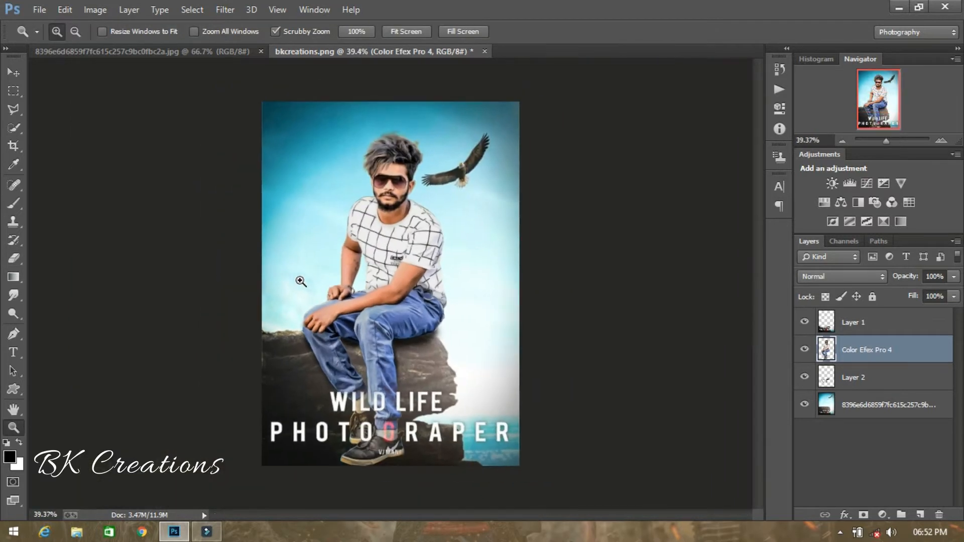
Merge all visible poster layers into one and duplicate the merged layer.
click(15, 71)
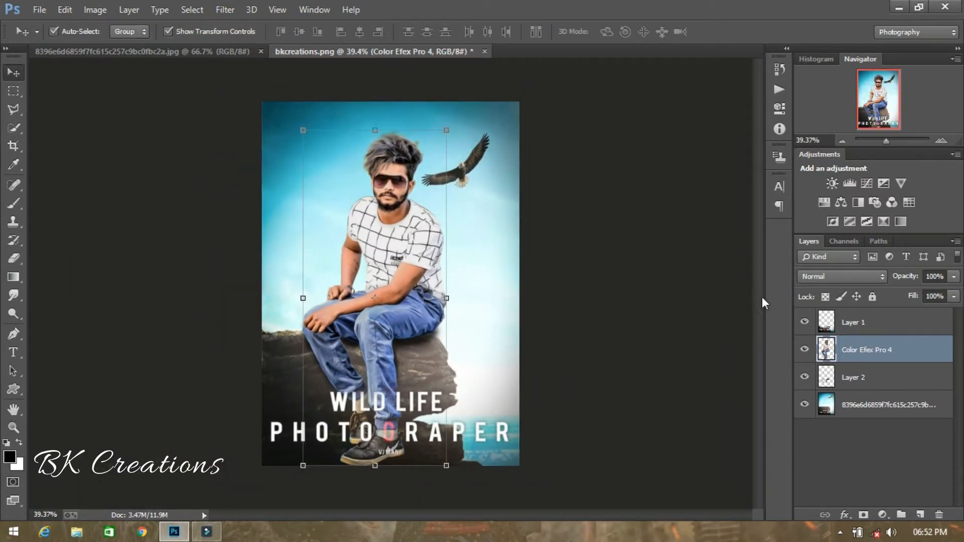
click(850, 326)
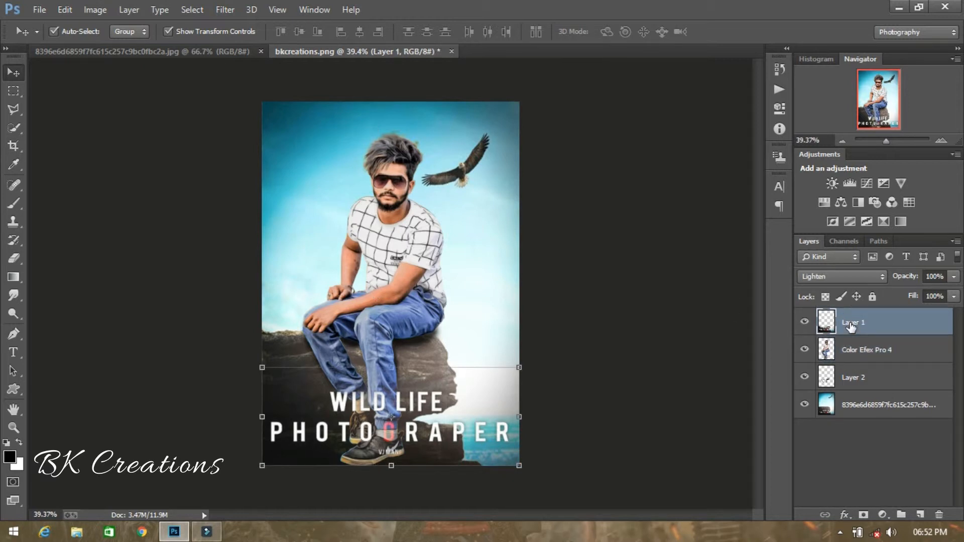
right_click(850, 325)
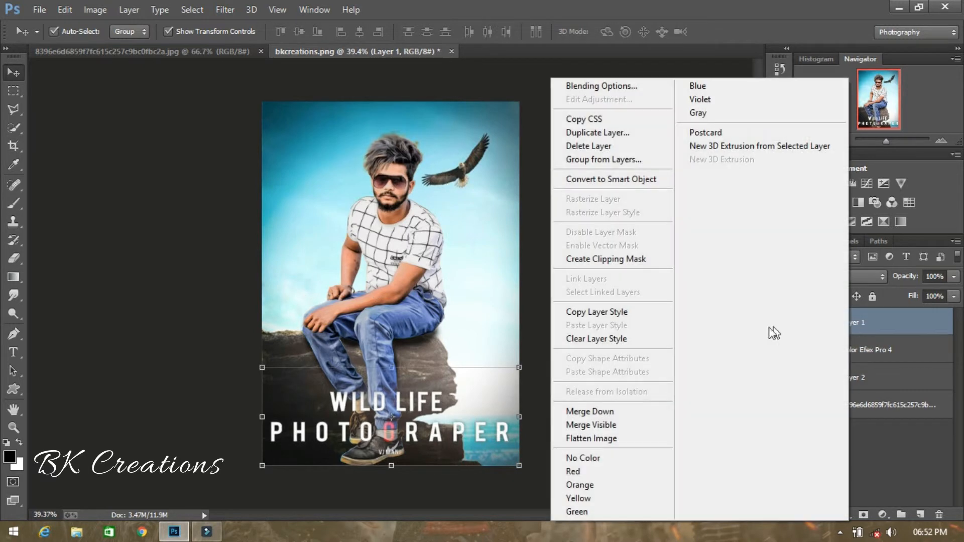
click(625, 425)
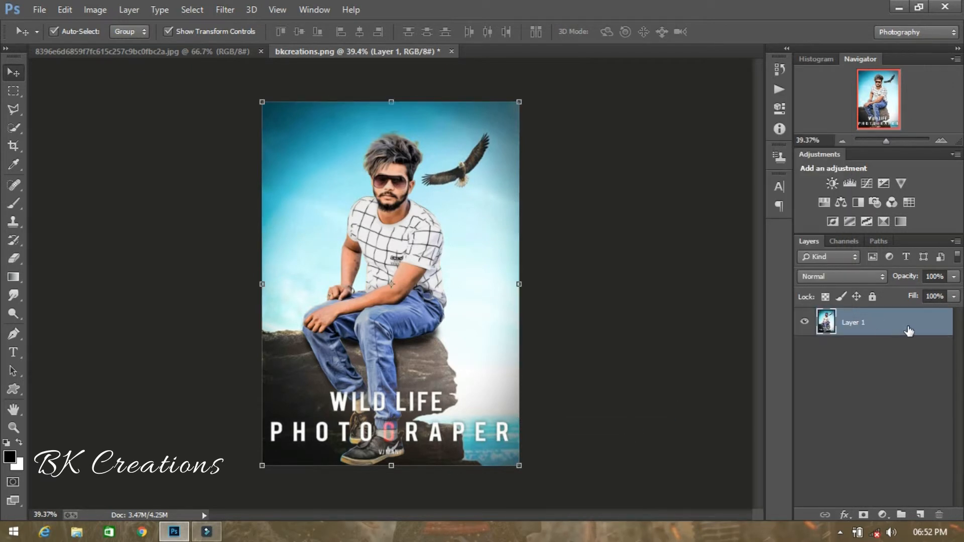
drag(917, 335, 920, 515)
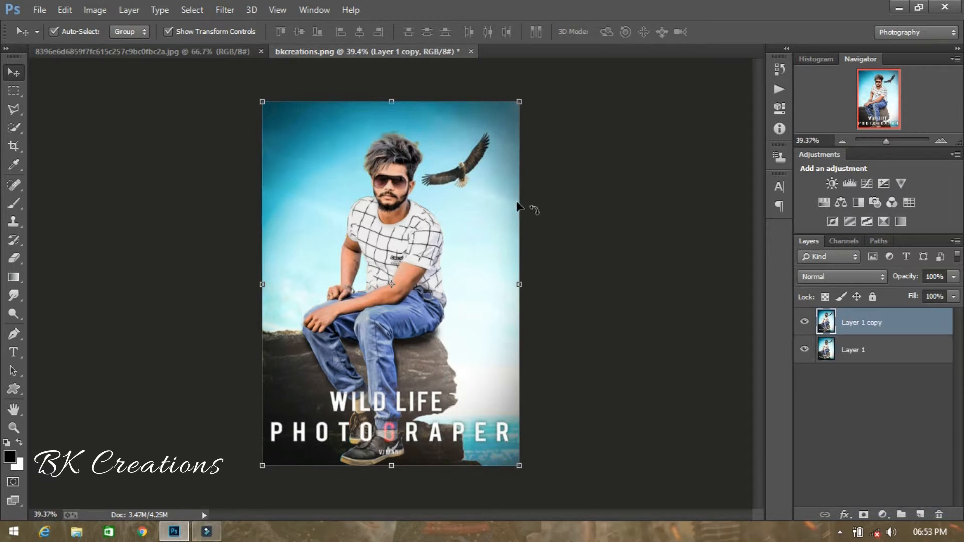
Open the Camera Raw filter on the duplicate and set post-crop vignetting to -13 and grain amount to 2.
click(233, 11)
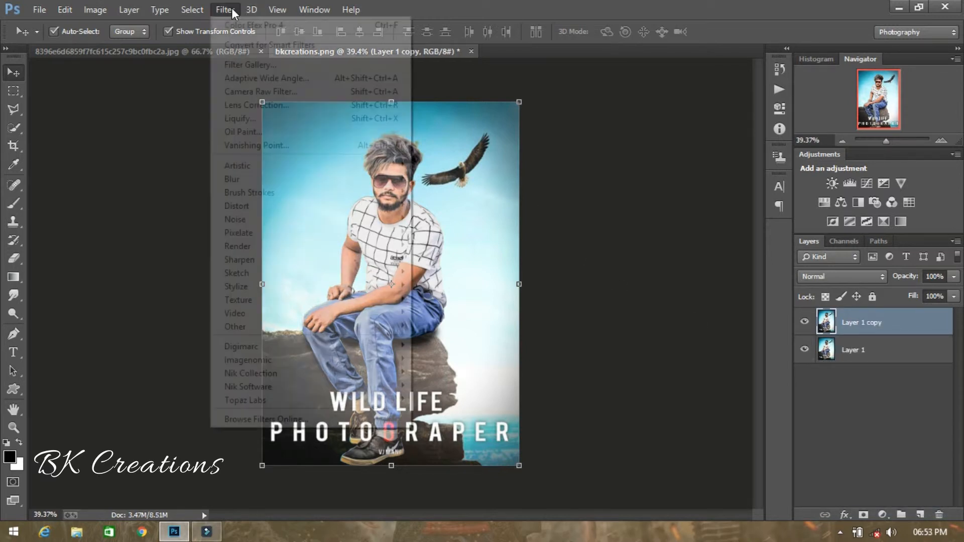
click(251, 90)
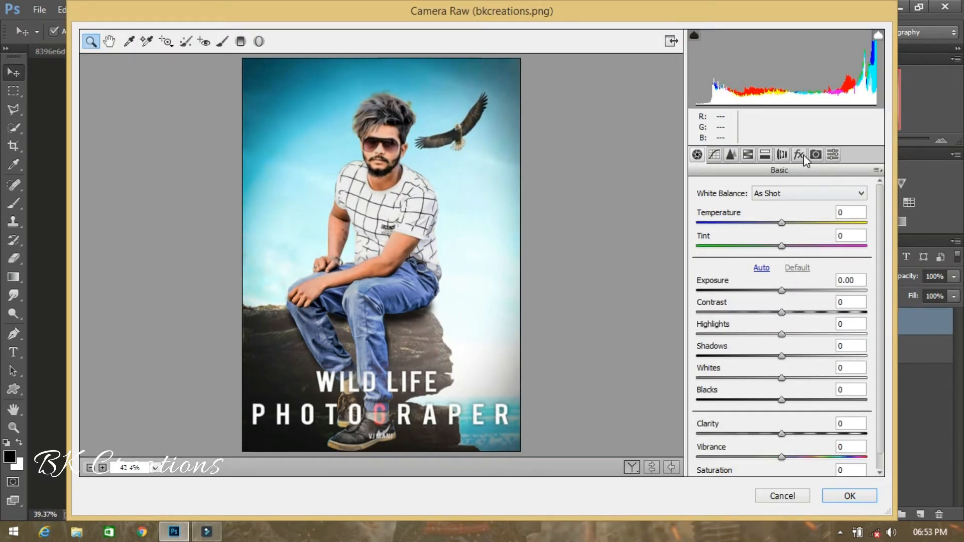
click(802, 156)
mouse_move(786, 341)
mouse_down()
mouse_move(765, 348)
mouse_move(773, 347)
mouse_up()
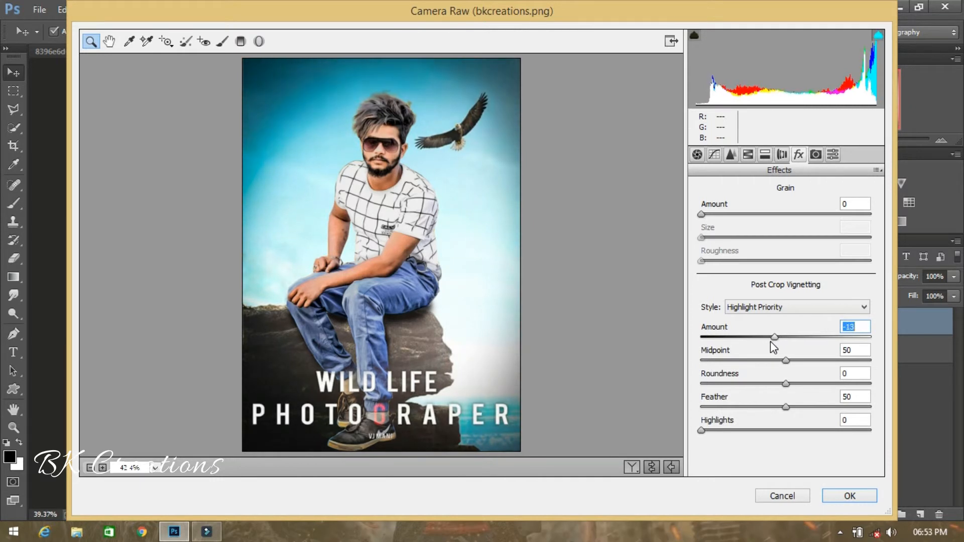
drag(707, 214, 710, 215)
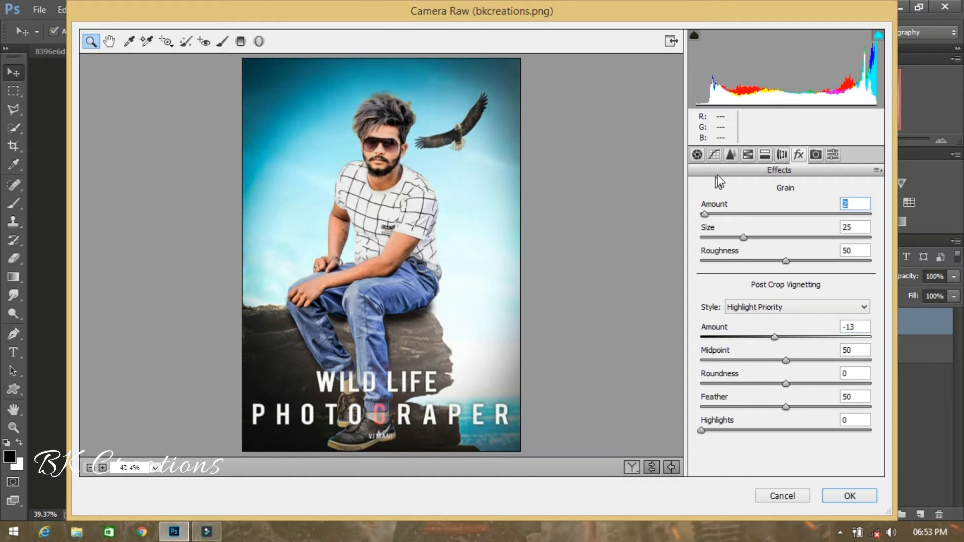
Raise the Oranges luminance to +10 and lower the Oranges saturation slightly in the Camera Raw filter.
click(748, 156)
click(775, 210)
drag(785, 278, 794, 279)
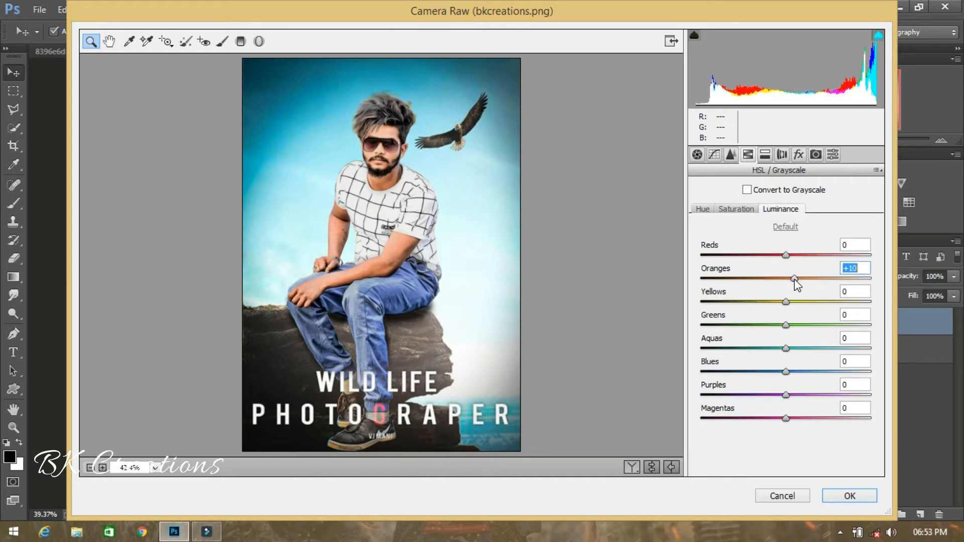
click(749, 211)
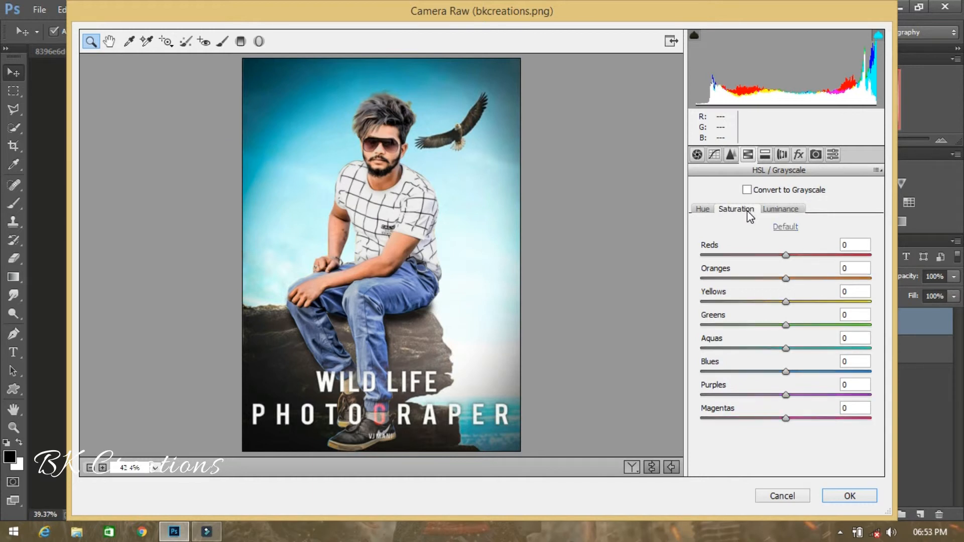
drag(780, 282, 772, 283)
Set Clarity to +2, Blacks +21, Whites -7, Shadows +10 and Highlights -18, and apply the Camera Raw filter.
click(697, 155)
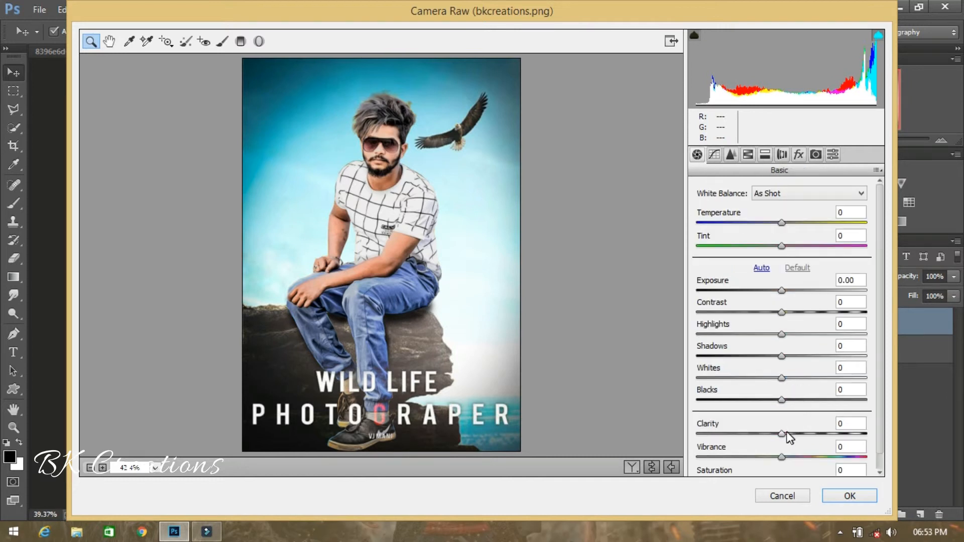
drag(785, 433, 786, 434)
mouse_move(781, 400)
mouse_down()
mouse_move(798, 400)
mouse_move(755, 382)
mouse_move(791, 385)
mouse_move(780, 392)
mouse_up()
click(781, 378)
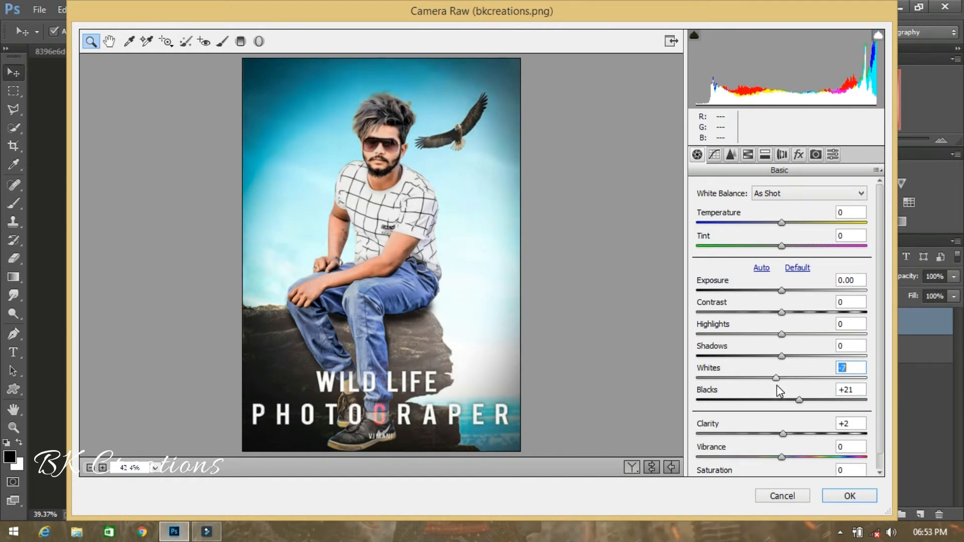
drag(778, 355, 768, 335)
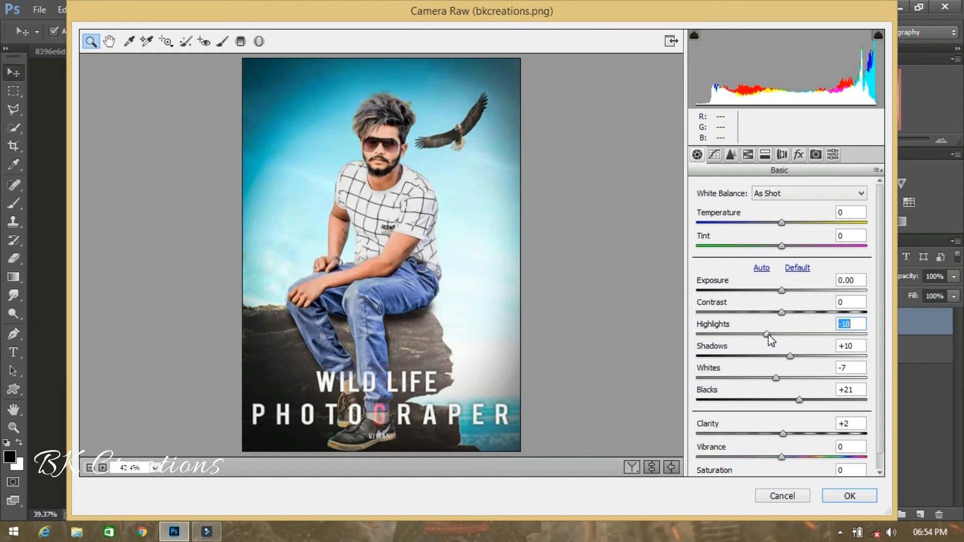
click(837, 504)
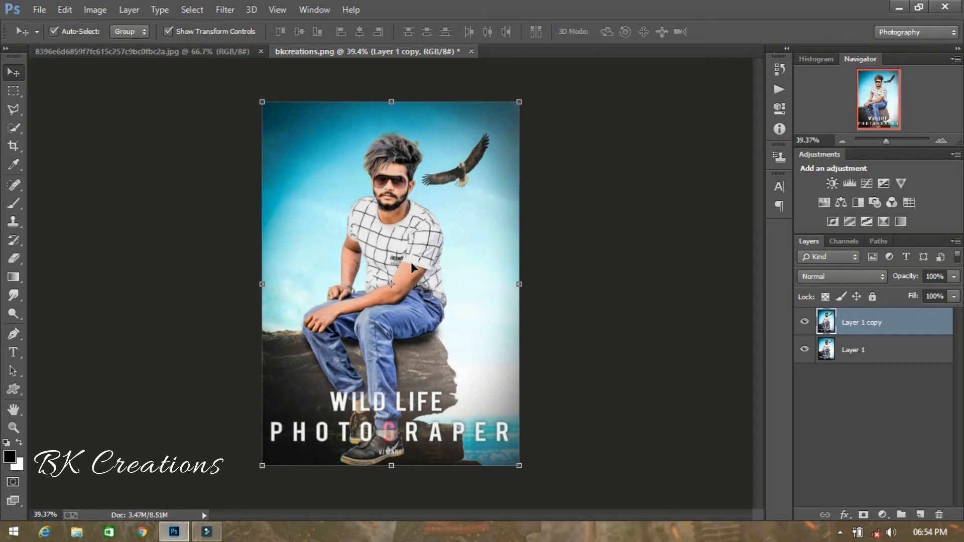
Merge the filtered copy with the layer beneath it.
key(z)
key(ctrl+minus)
drag(391, 281, 402, 281)
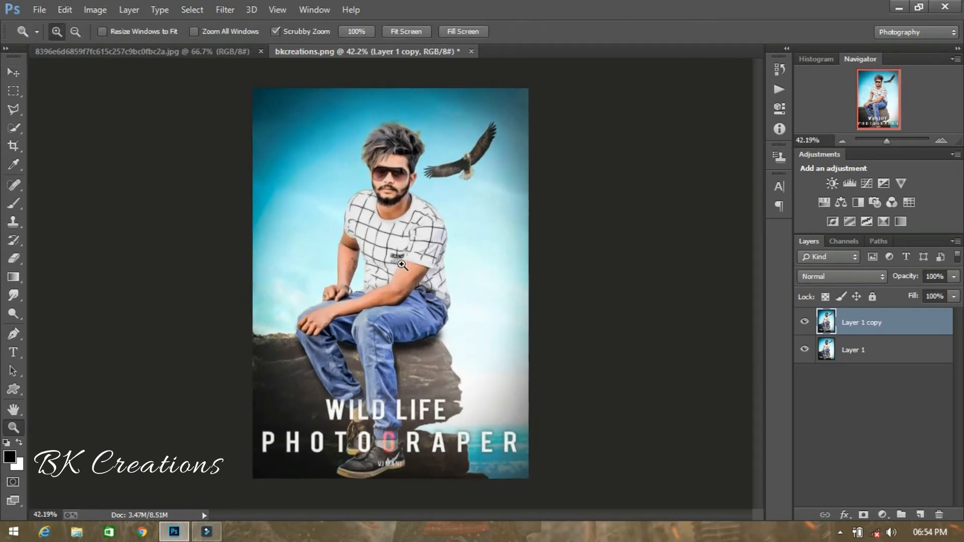
shift+click(852, 352)
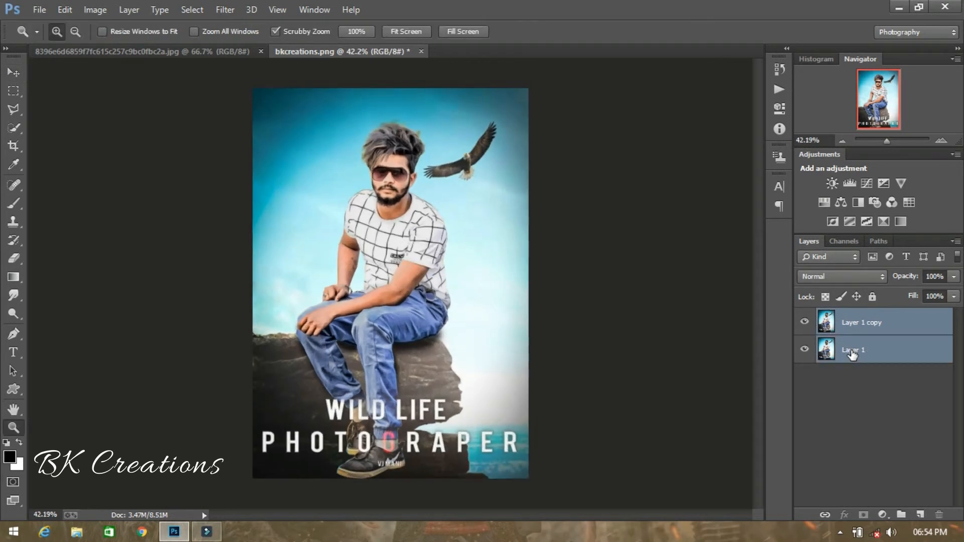
right_click(852, 354)
click(647, 421)
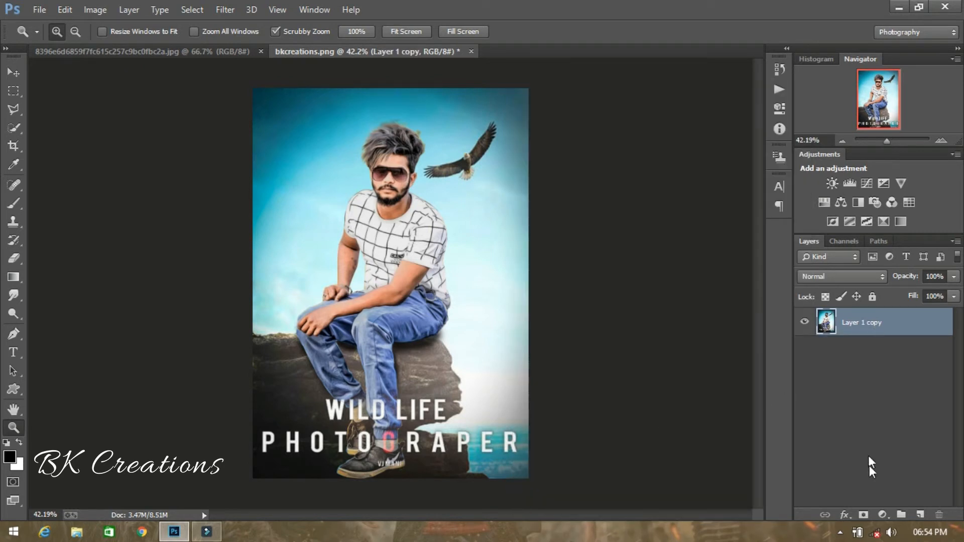
Add a Black & White adjustment layer with Reds set to 96.
click(882, 514)
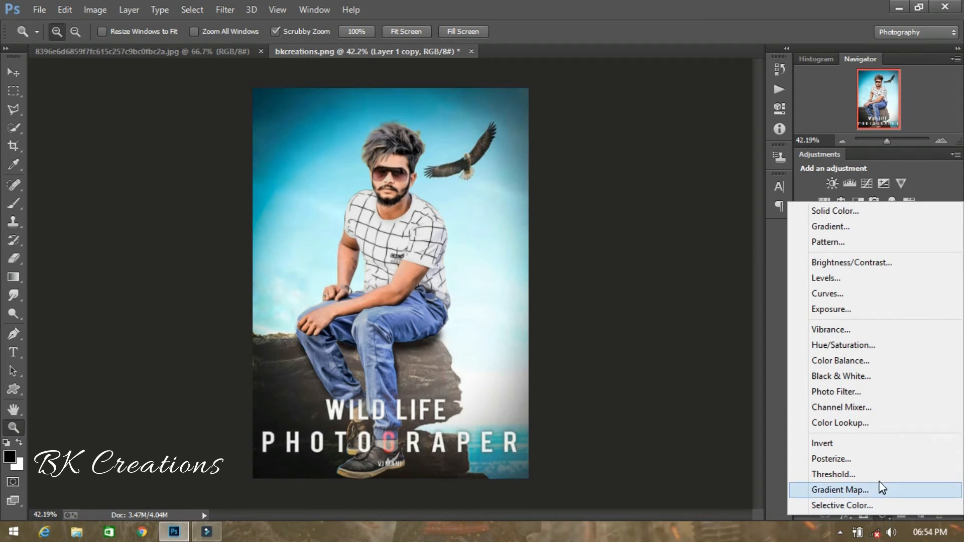
click(854, 375)
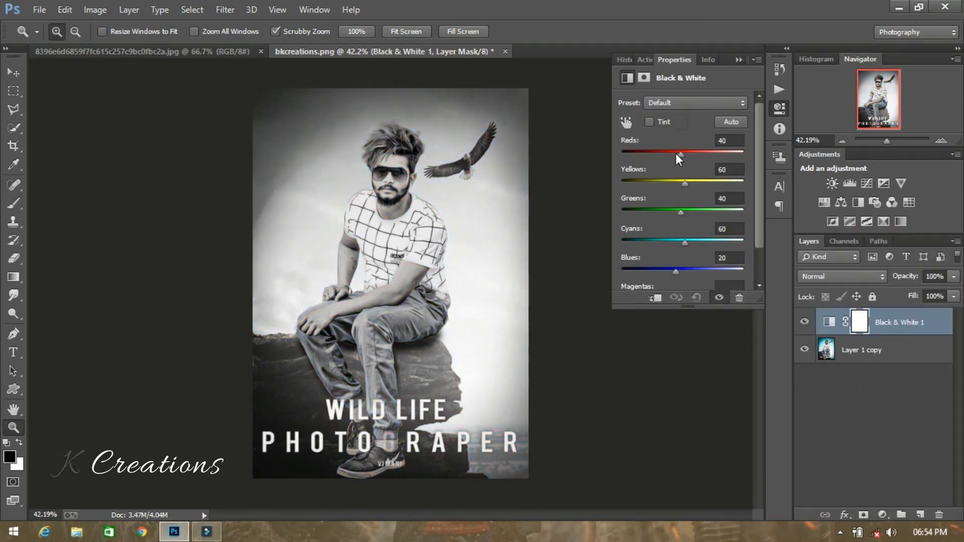
mouse_move(679, 156)
mouse_down()
mouse_move(669, 156)
mouse_move(695, 155)
mouse_up()
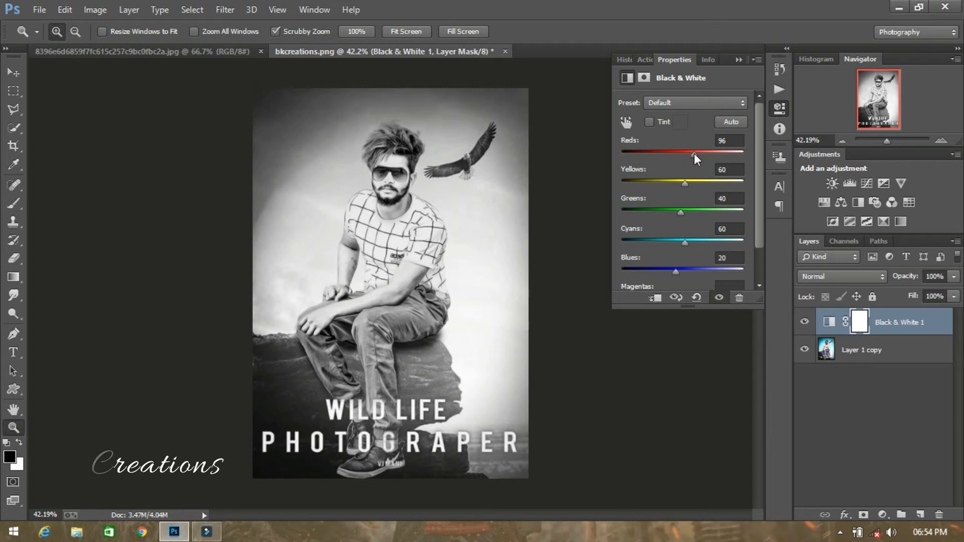
click(738, 60)
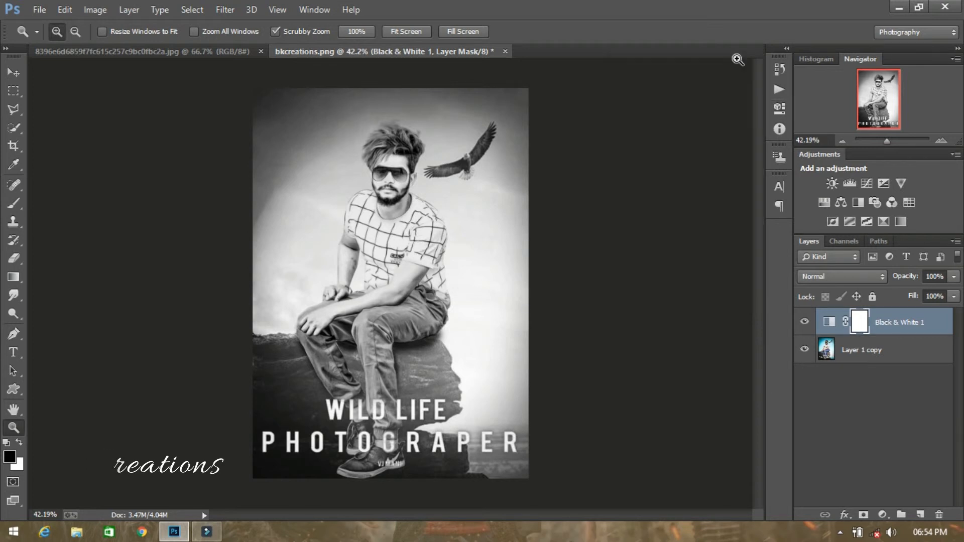
Invert the Black & White layer mask and paint white over the man's hair with a 30 px brush at 70% flow.
drag(858, 322, 859, 323)
key(ctrl+i)
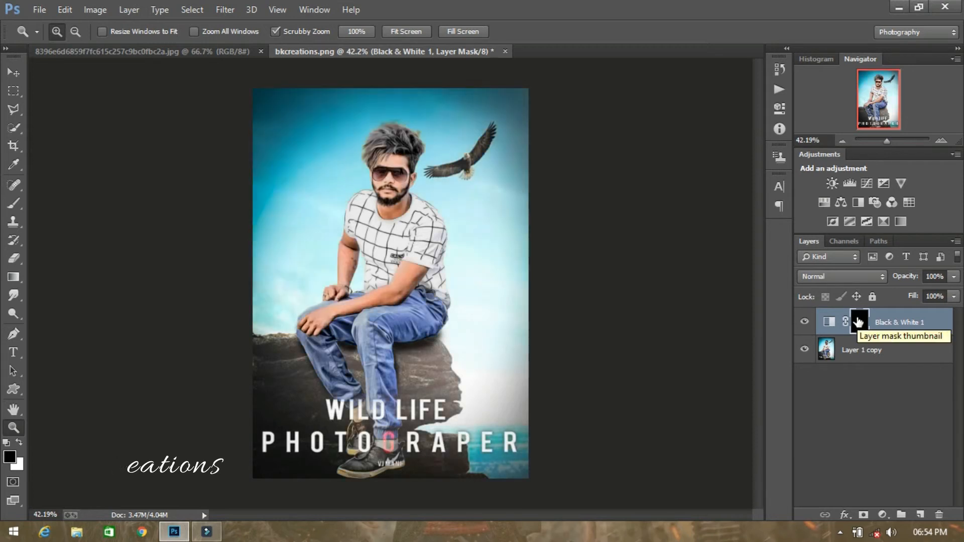
drag(397, 139, 445, 180)
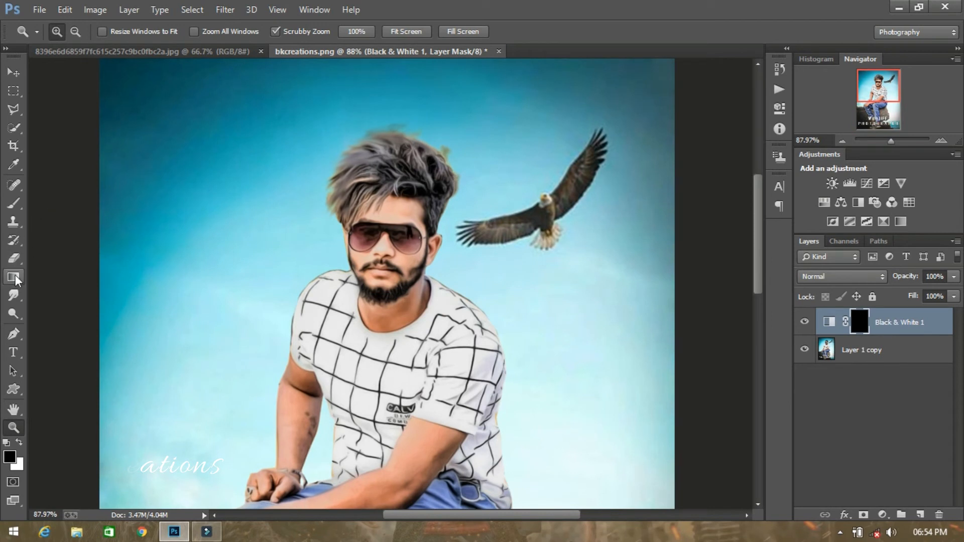
click(12, 205)
click(19, 443)
mouse_move(409, 147)
mouse_down()
mouse_move(378, 146)
mouse_move(364, 186)
mouse_move(337, 188)
mouse_move(342, 218)
mouse_move(345, 171)
mouse_move(415, 146)
mouse_move(445, 152)
mouse_move(454, 188)
mouse_up()
key(bracketleft)
key(bracketleft)
mouse_move(425, 150)
mouse_down()
mouse_move(359, 146)
mouse_move(337, 204)
mouse_move(365, 197)
mouse_move(344, 219)
mouse_move(402, 167)
mouse_move(438, 161)
mouse_move(404, 137)
mouse_move(391, 144)
mouse_move(436, 203)
mouse_move(397, 188)
mouse_move(366, 195)
mouse_move(383, 179)
mouse_move(377, 148)
mouse_move(397, 162)
mouse_move(350, 173)
mouse_up()
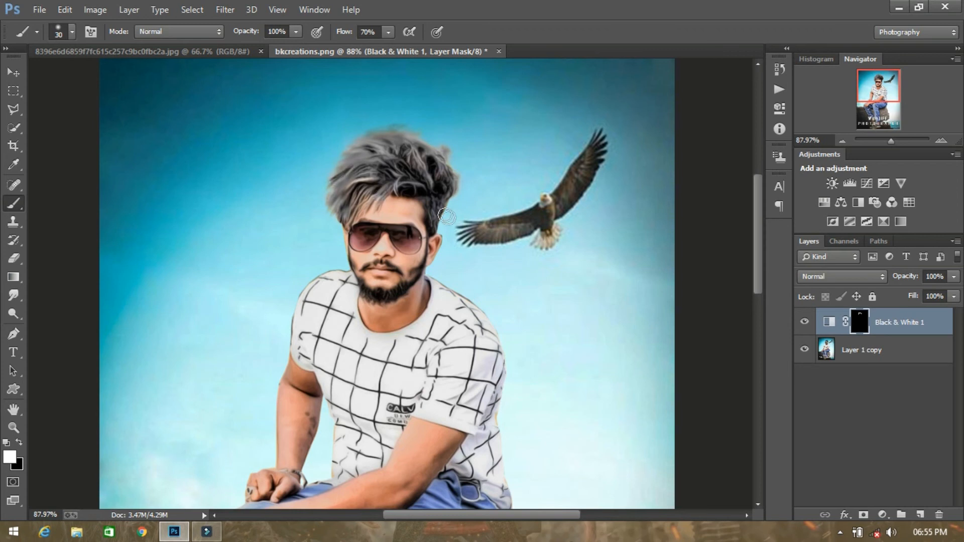
scroll(420, 256, down, 1)
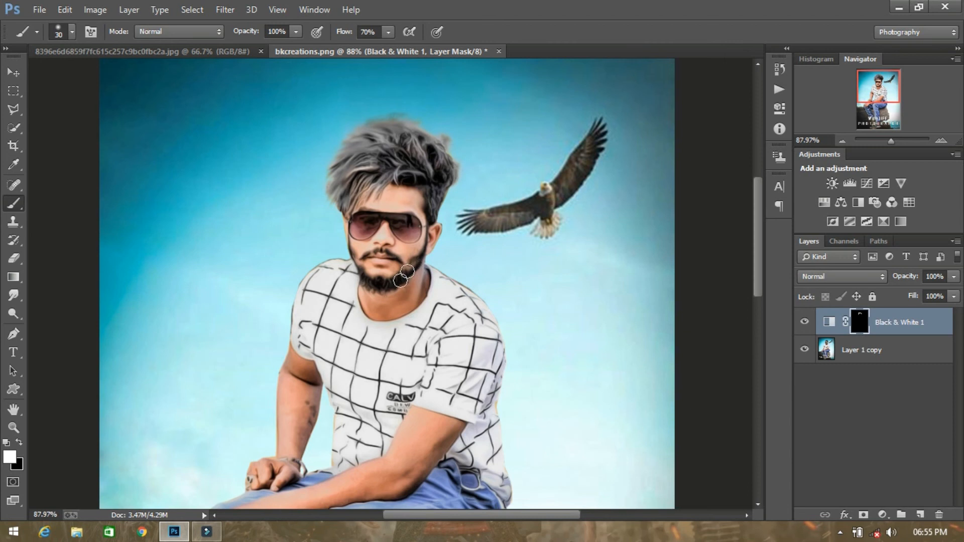
Compare the whole poster with the Black & White adjustment hidden and shown.
key(z)
drag(374, 339, 307, 347)
click(802, 322)
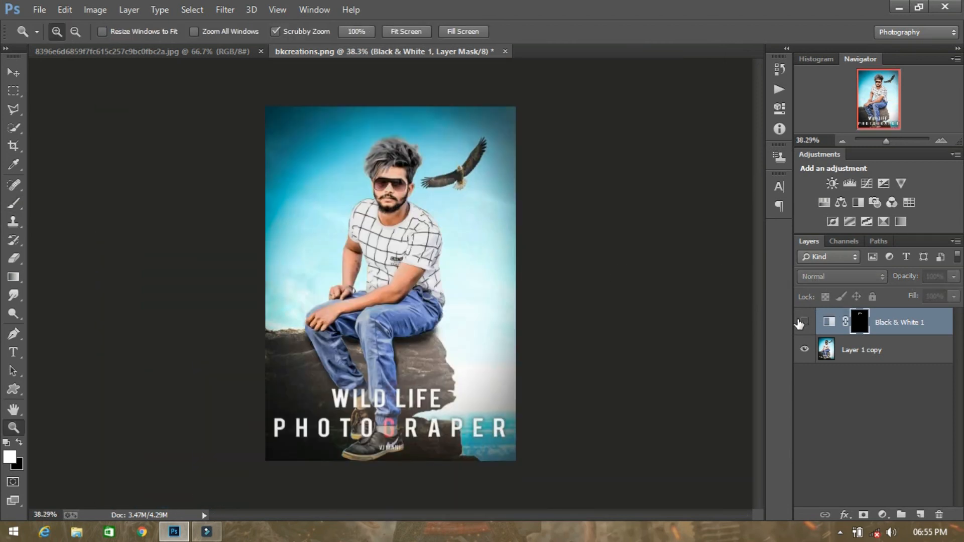
click(804, 322)
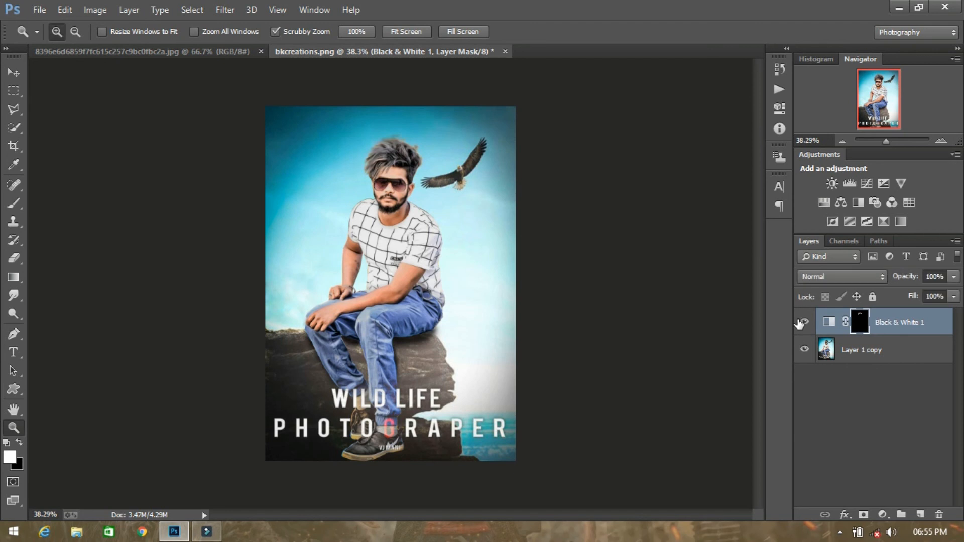
Merge the Black & White adjustment with the poster layer.
shift+click(860, 352)
right_click(860, 352)
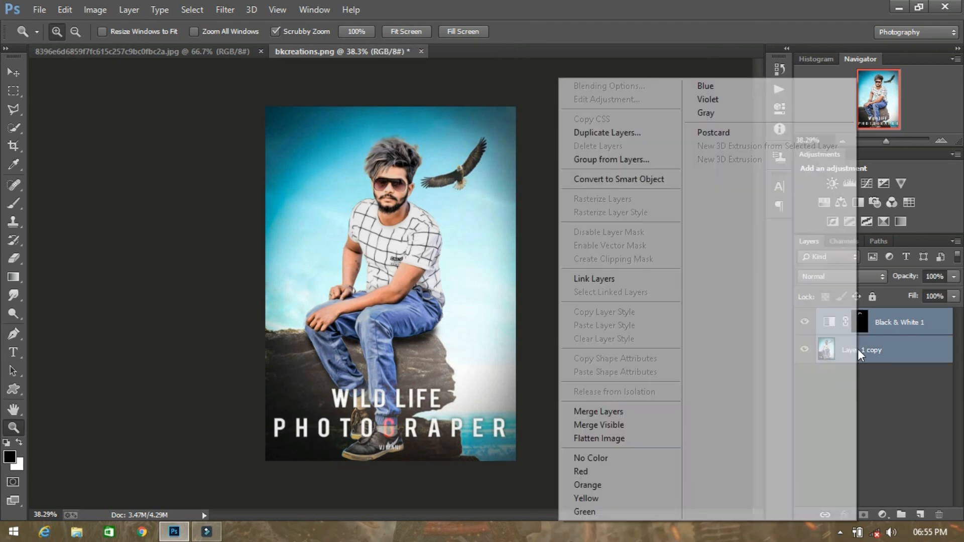
click(621, 412)
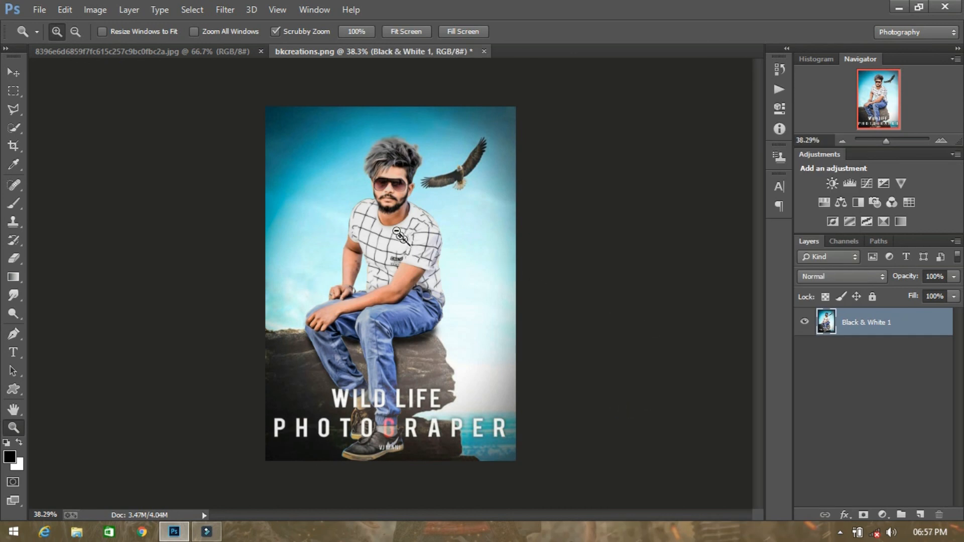
drag(403, 240, 407, 236)
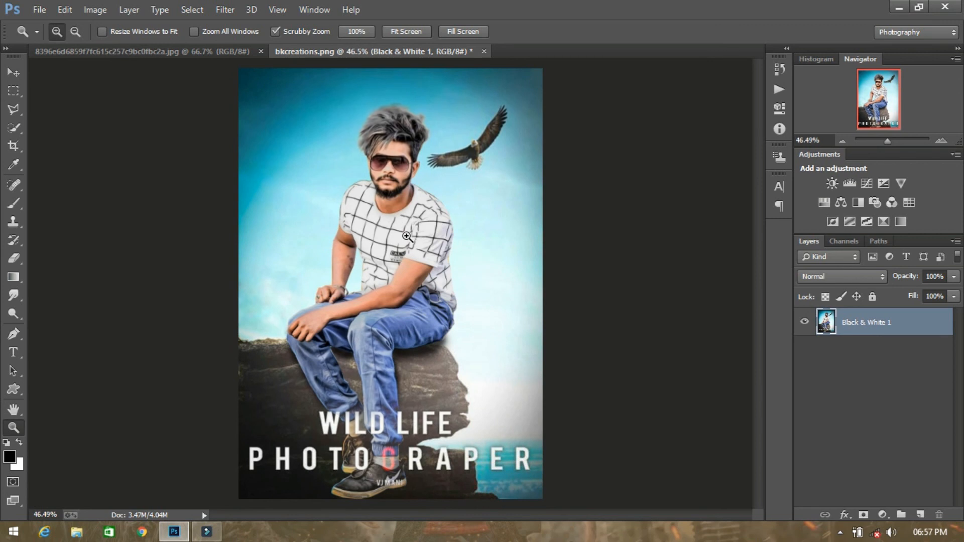
click(841, 533)
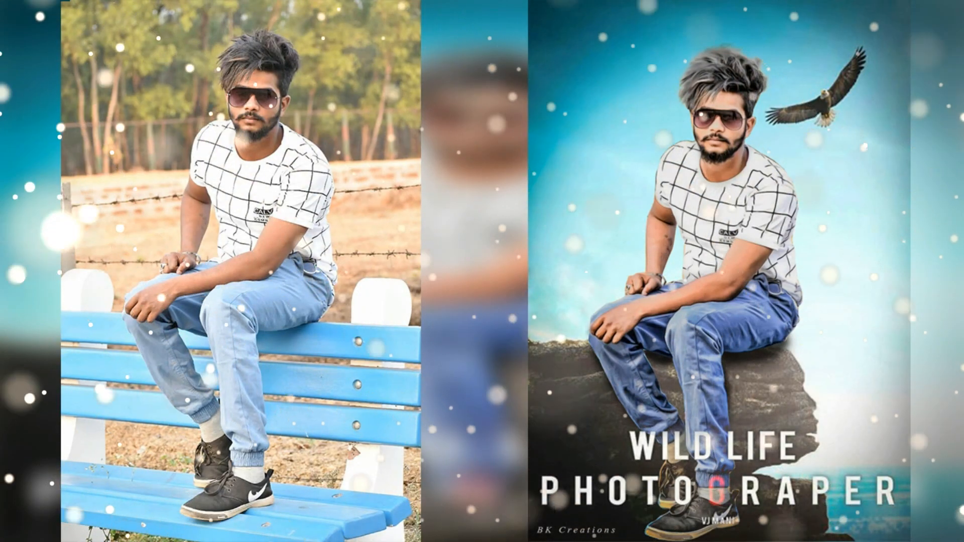